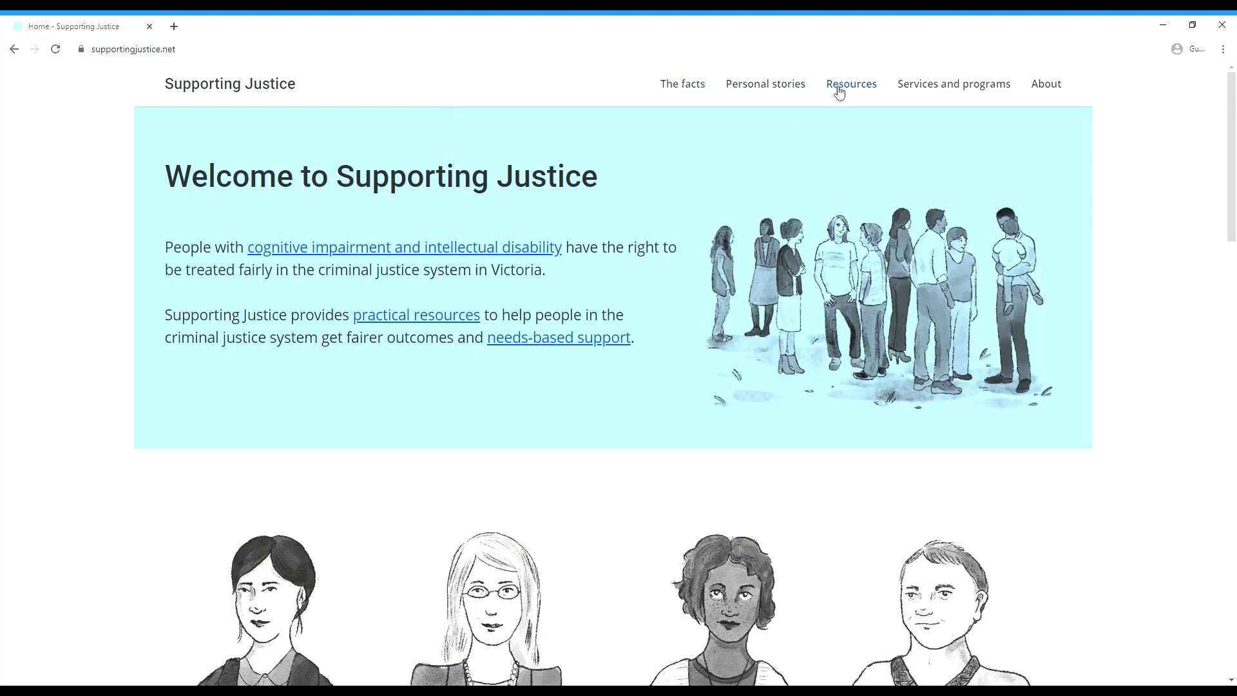
scroll(839, 194, "down", 5)
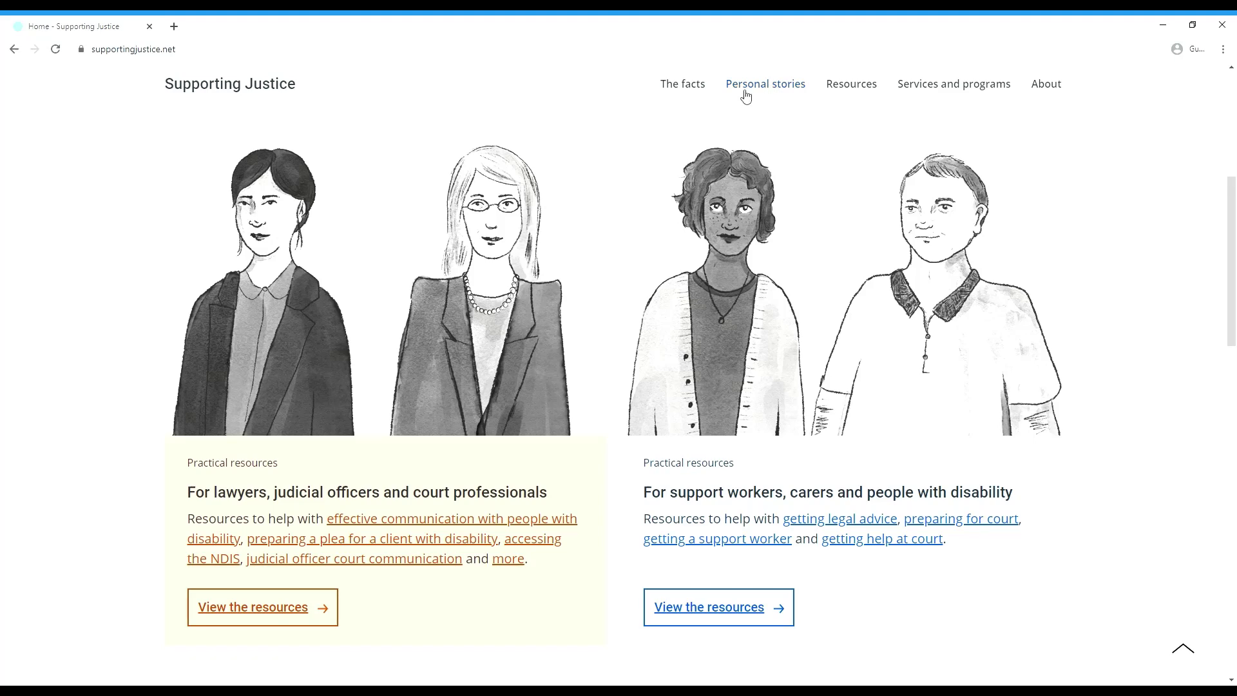
Open The facts and jump to its Acquired brain injury (ABI) section via 'On this page'.
left_click(711, 93)
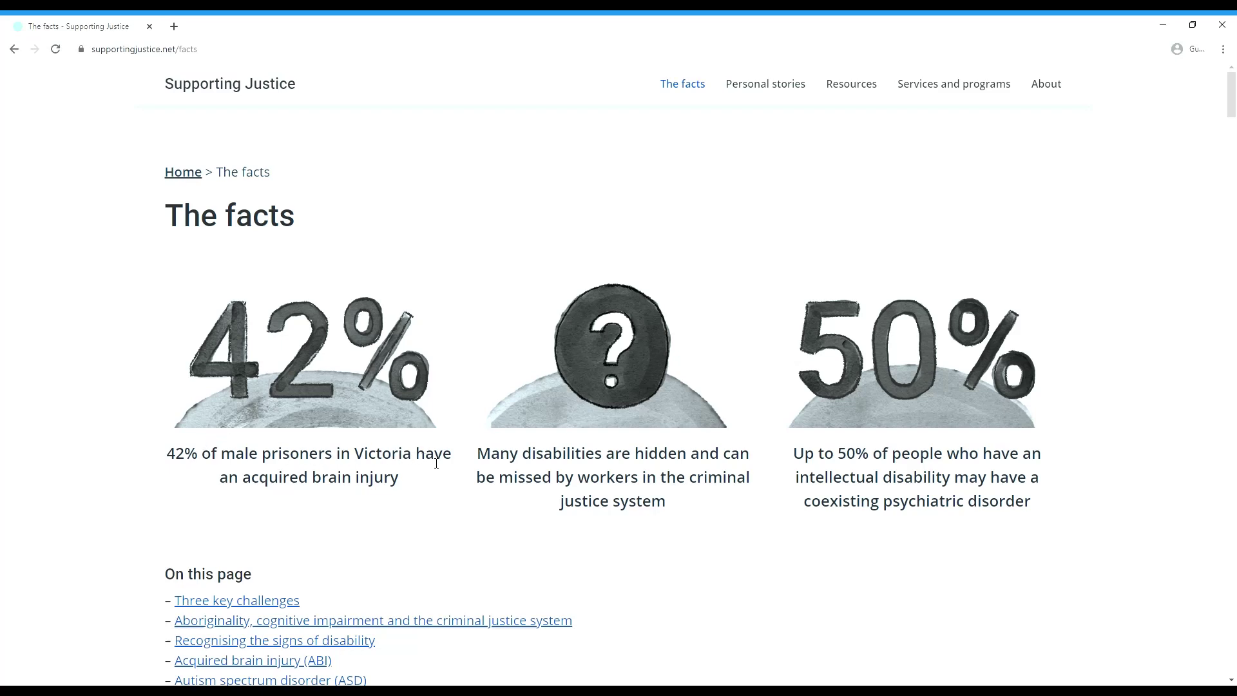
scroll(435, 465, "down", 2)
scroll(435, 466, "down", 2)
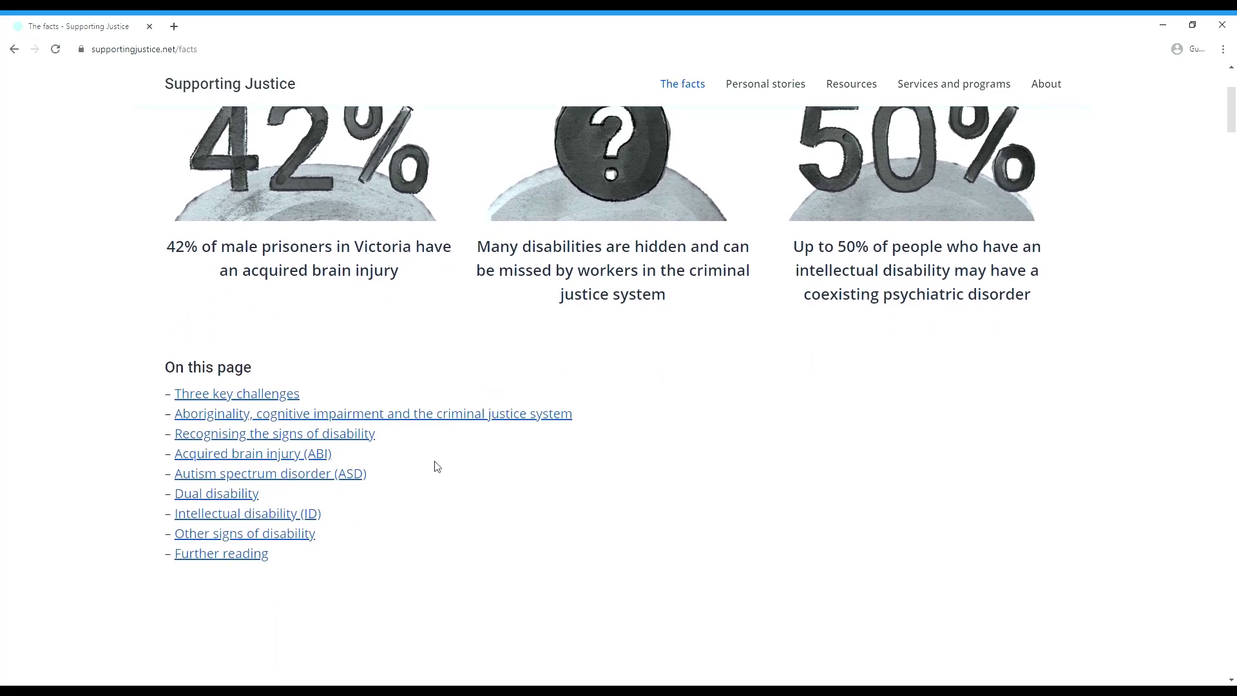
scroll(436, 466, "down", 1)
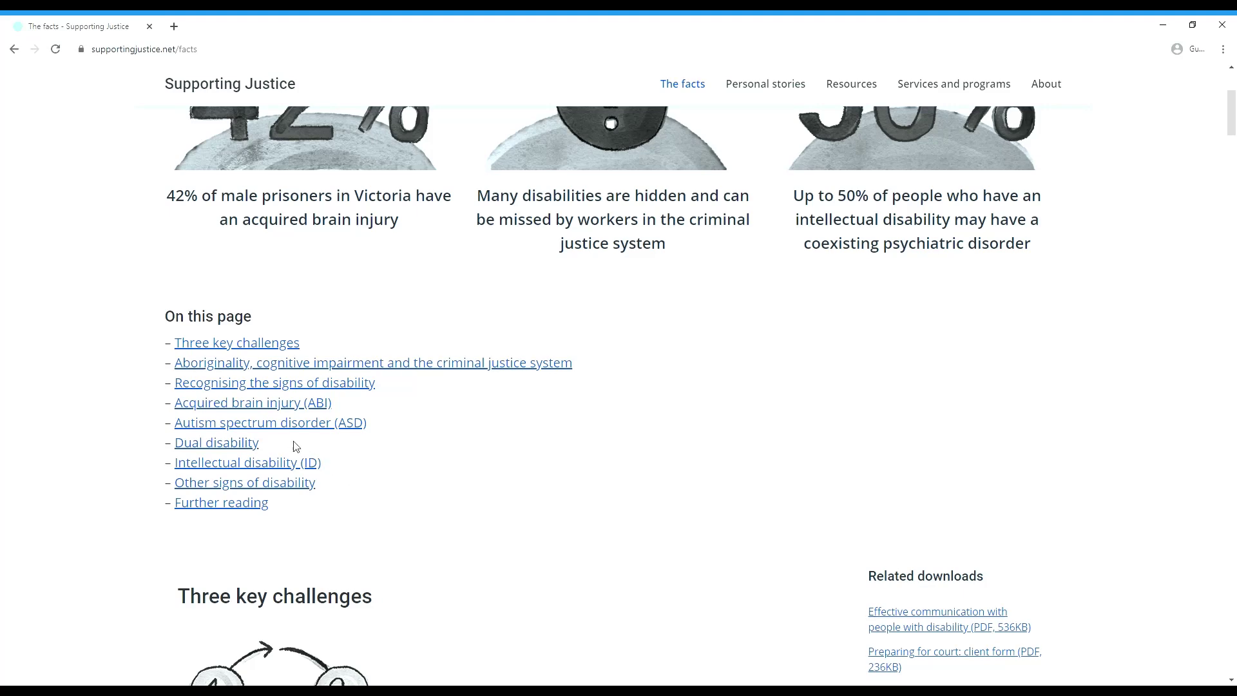
left_click(252, 402)
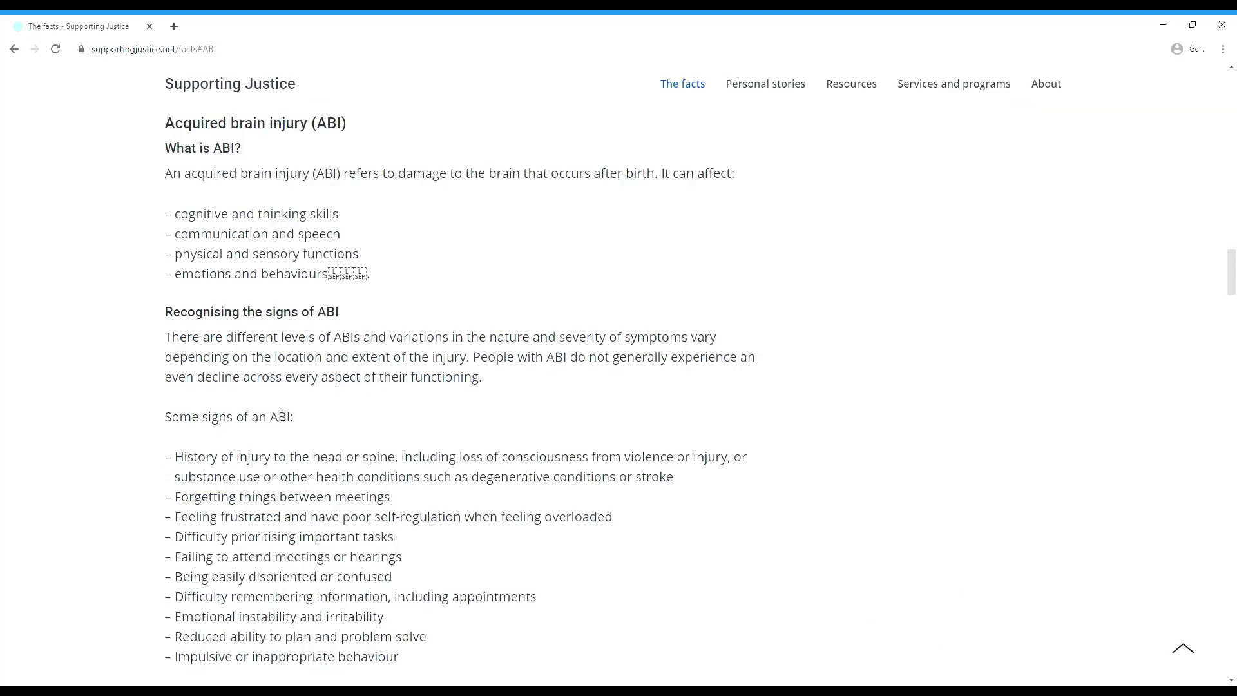
scroll(283, 416, "down", 4)
scroll(283, 416, "down", 2)
scroll(283, 416, "down", 1)
scroll(283, 417, "down", 1)
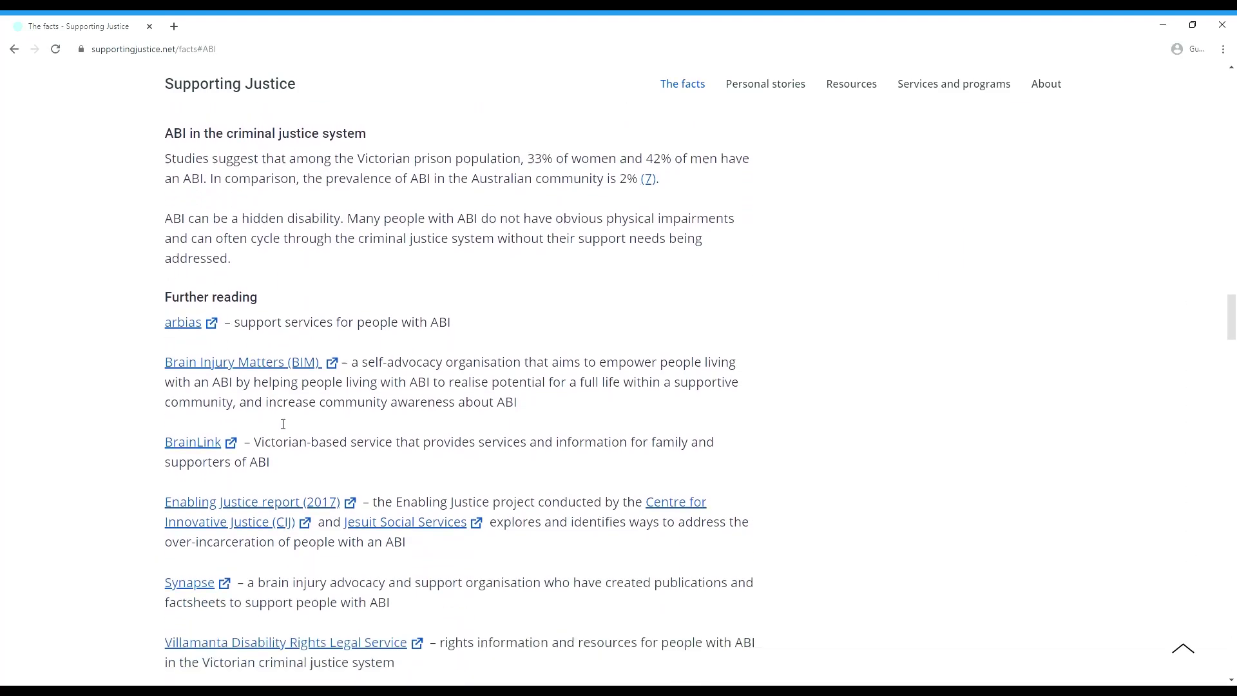
scroll(283, 424, "down", 1)
scroll(284, 423, "down", 1)
scroll(283, 423, "down", 1)
scroll(283, 424, "down", 1)
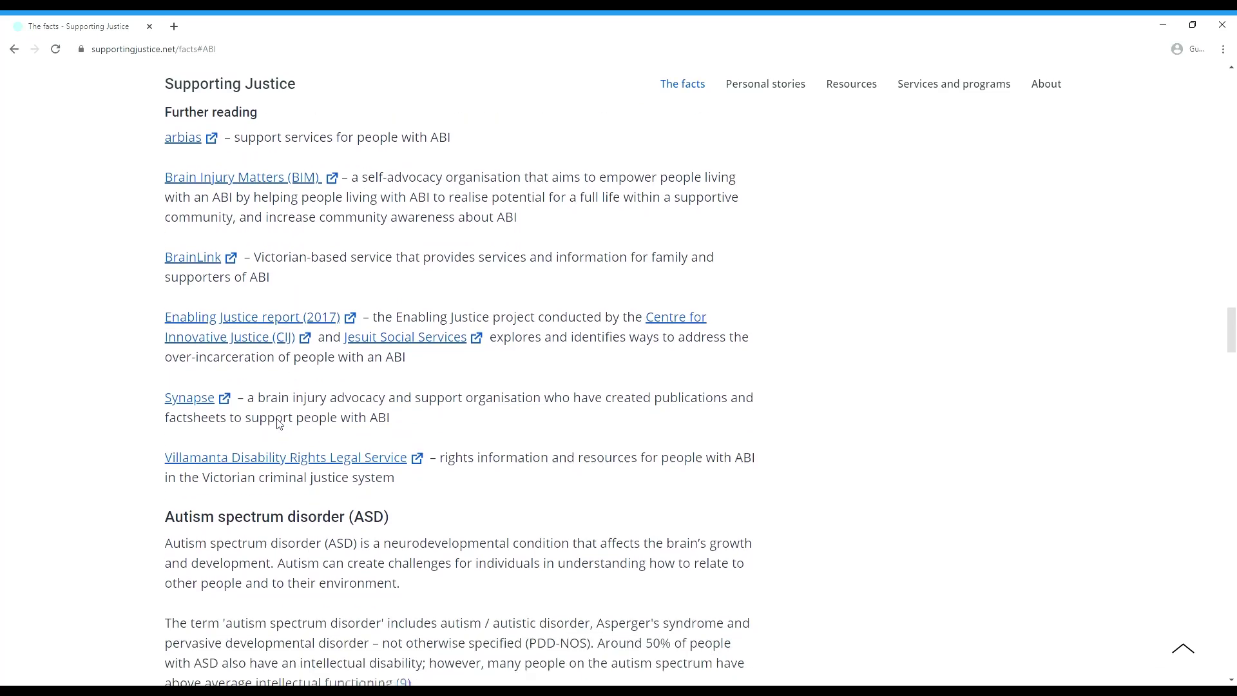
scroll(280, 424, "down", 1)
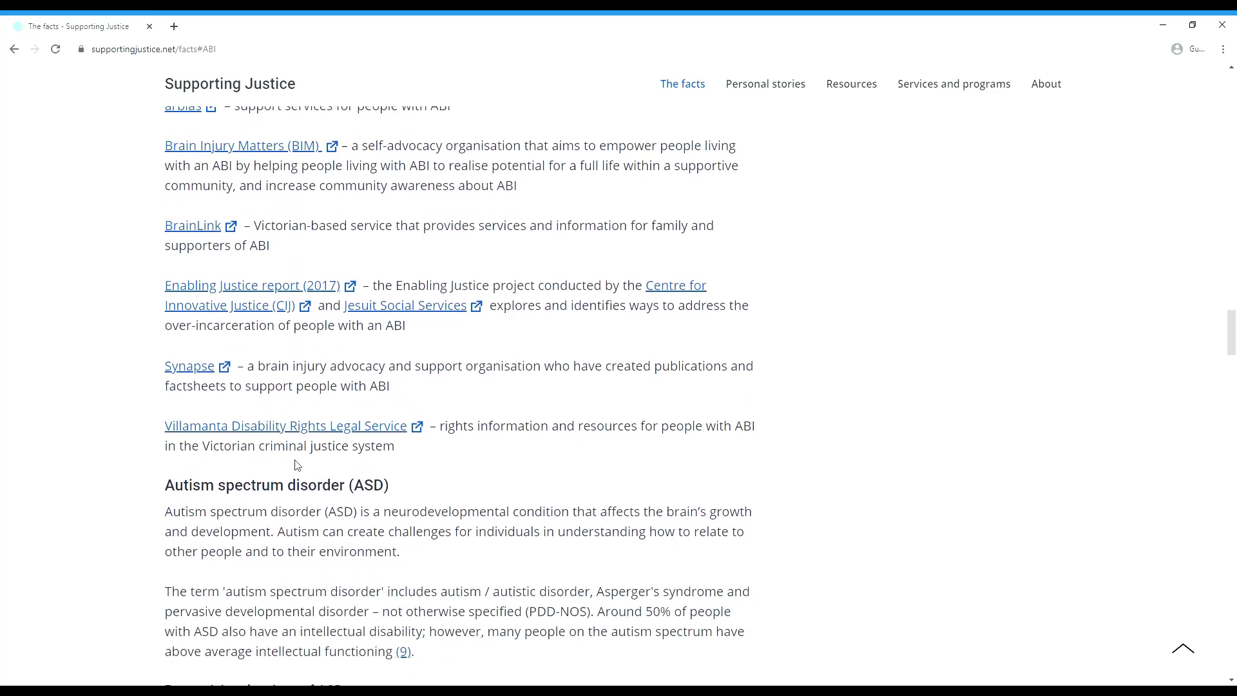
scroll(297, 466, "down", 2)
scroll(297, 464, "down", 1)
scroll(297, 465, "down", 1)
scroll(297, 465, "down", 1)
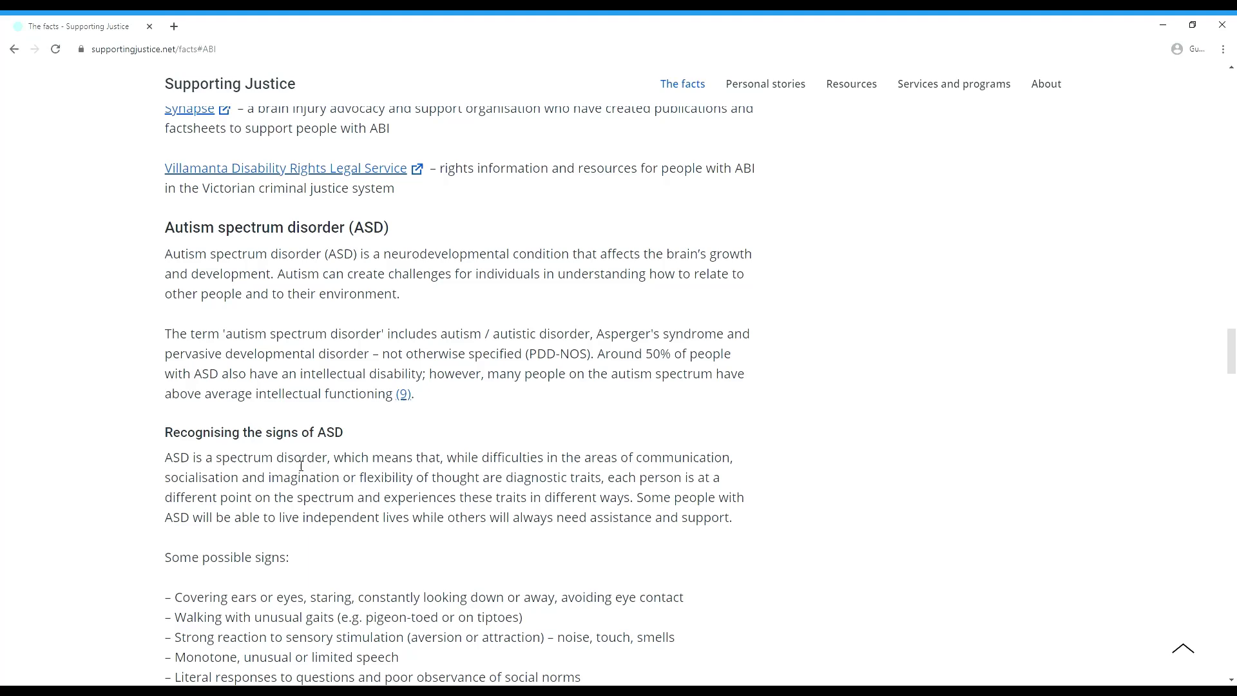
scroll(300, 467, "down", 1)
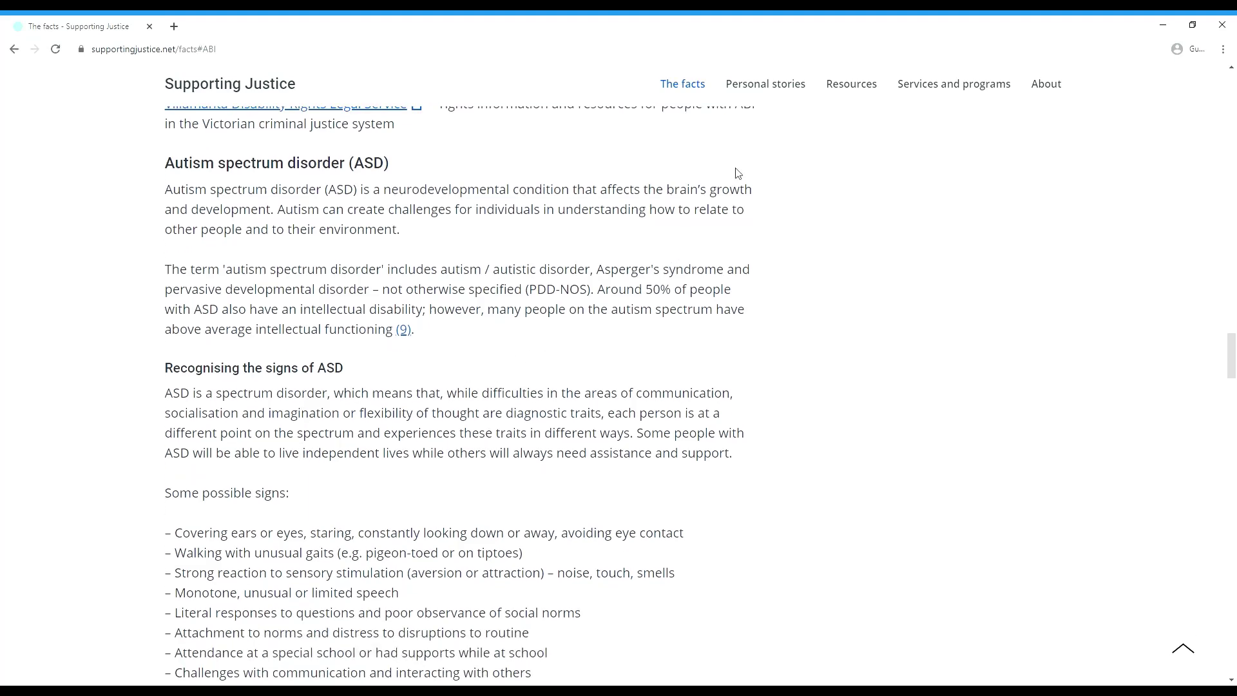
Open Personal stories and read Poppy's story and the guidance on supporting someone like her.
left_click(770, 93)
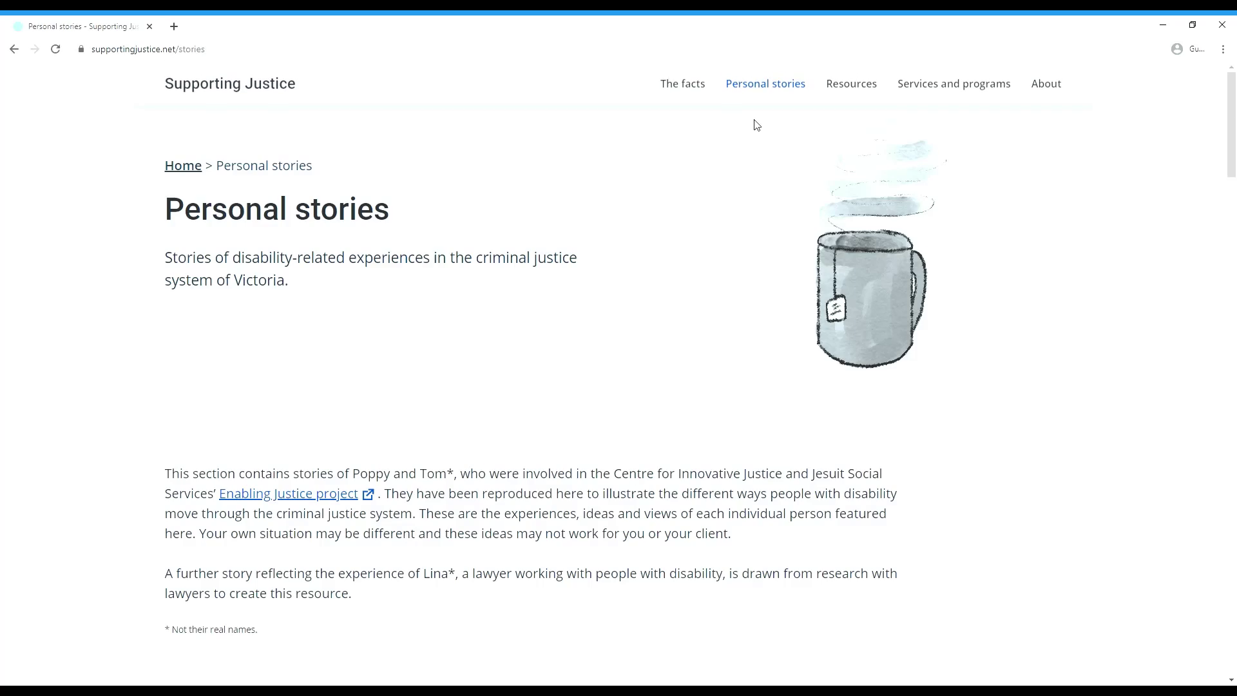
scroll(726, 172, "down", 2)
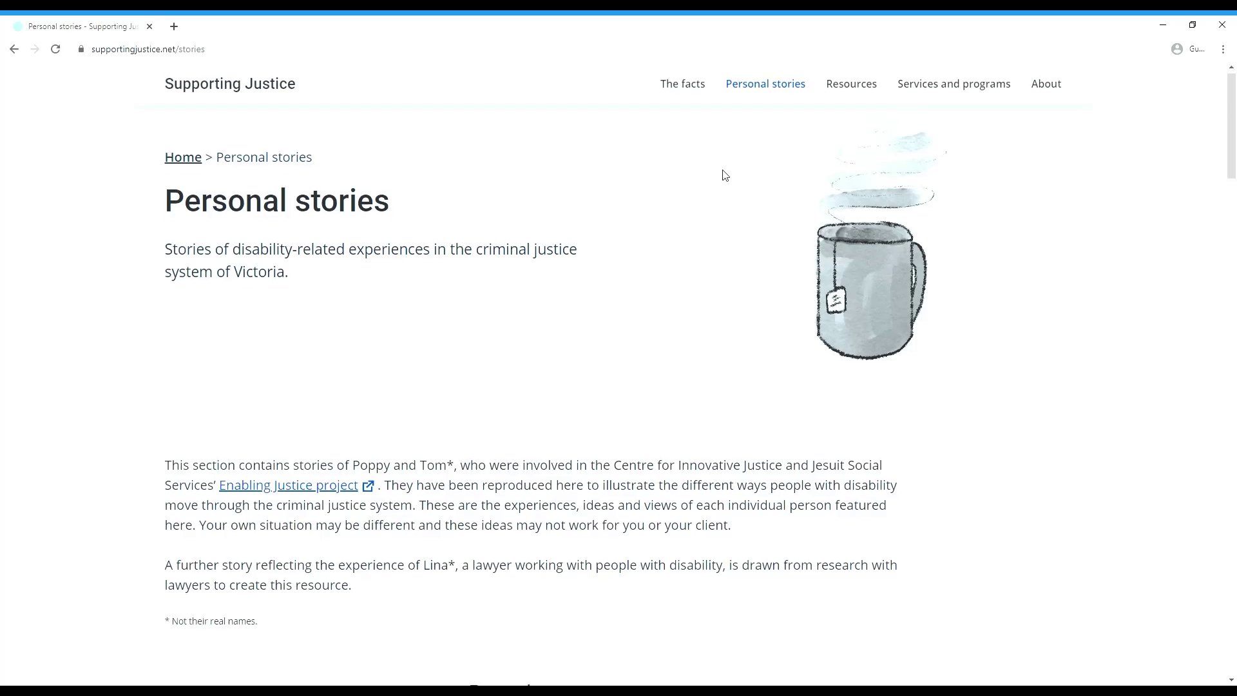
scroll(725, 172, "down", 2)
scroll(726, 176, "down", 2)
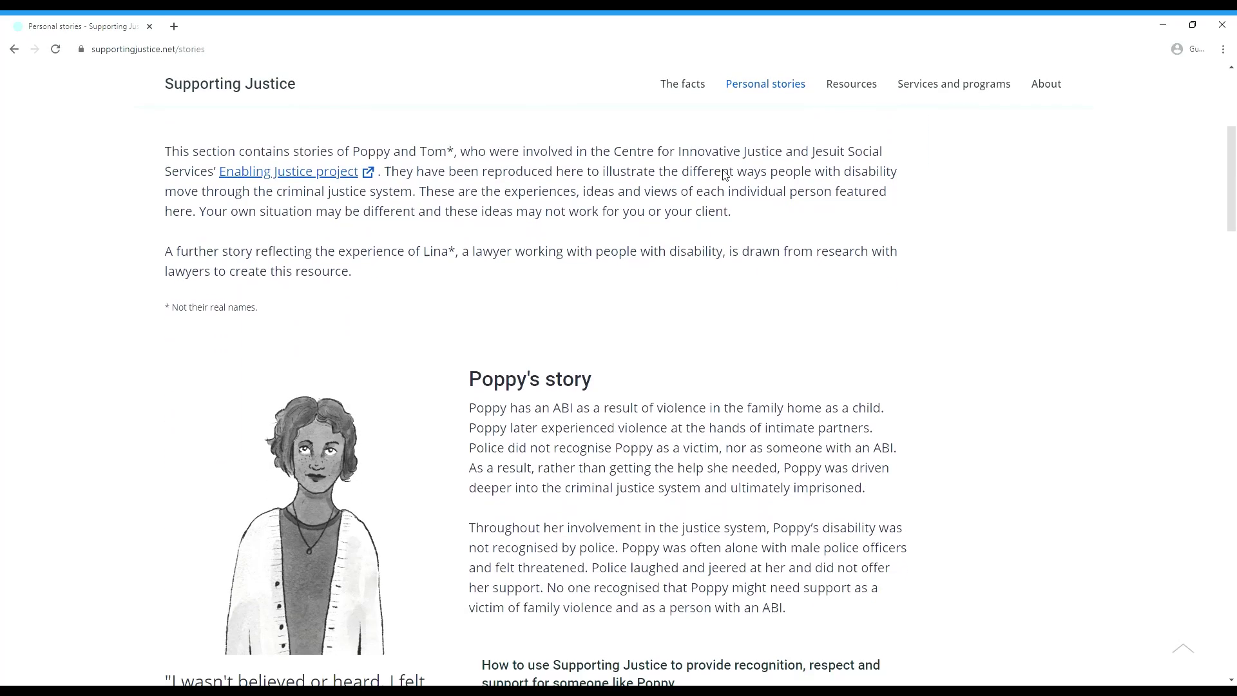
scroll(726, 175, "down", 1)
scroll(726, 175, "down", 2)
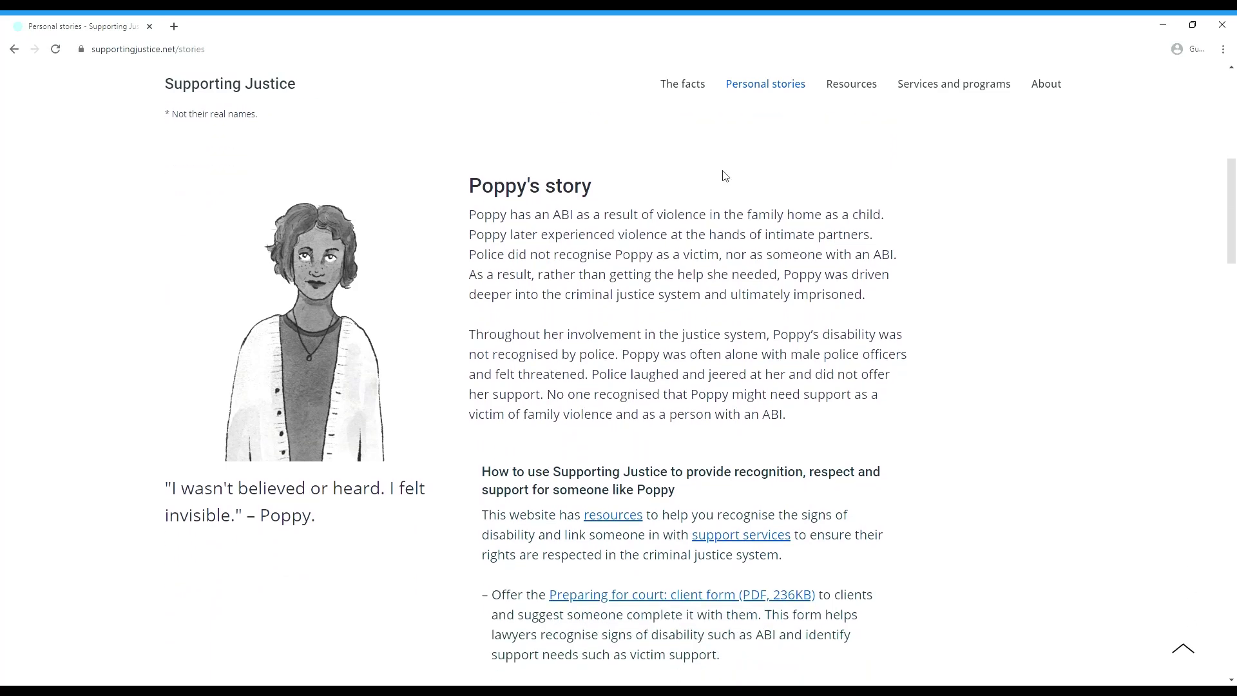
scroll(726, 175, "down", 1)
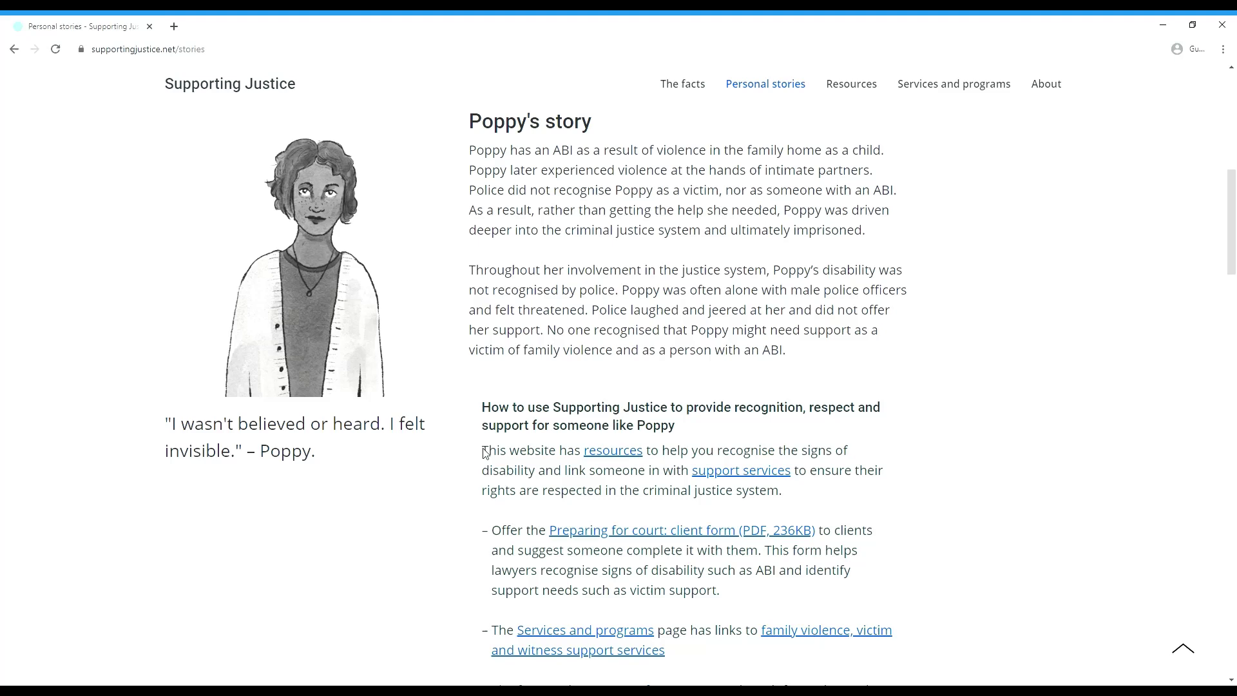
scroll(511, 471, "down", 1)
scroll(511, 472, "down", 1)
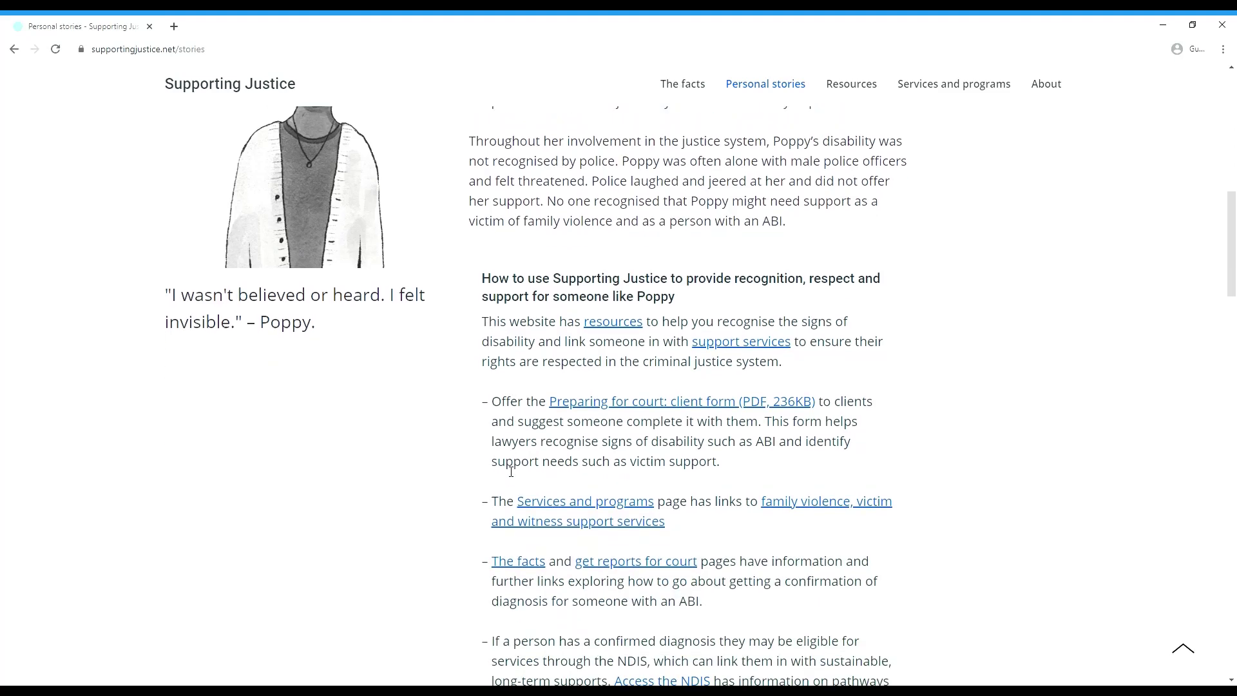
scroll(511, 471, "down", 1)
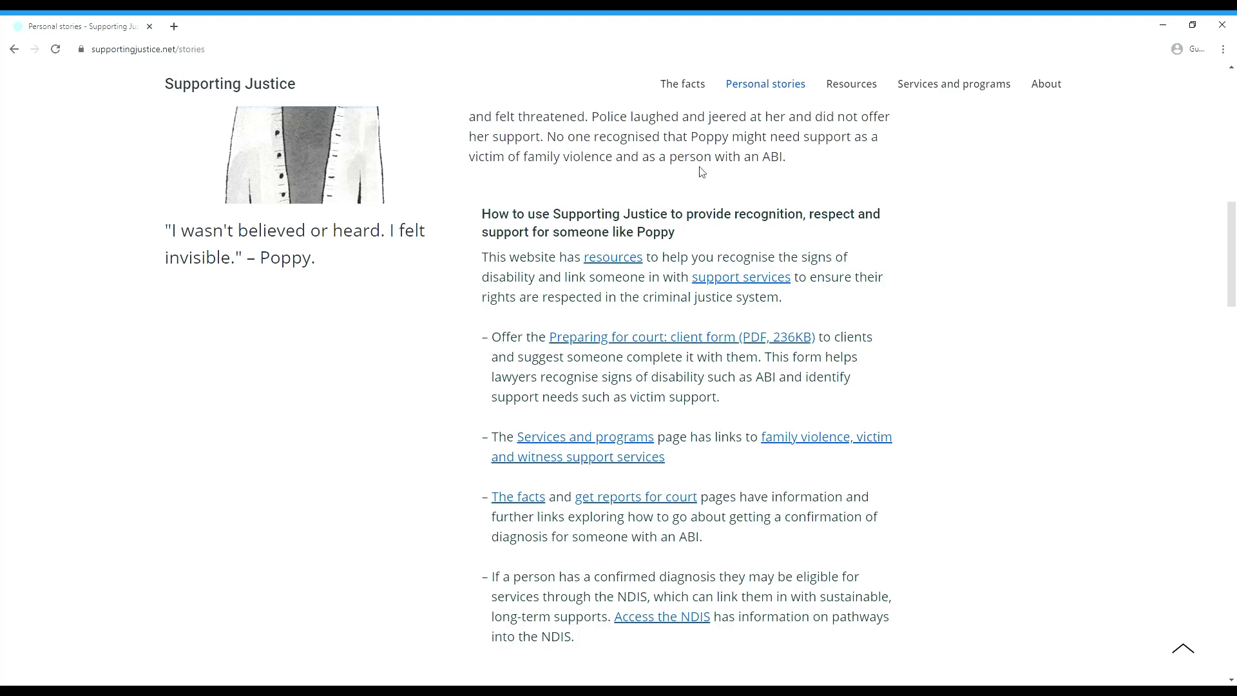
Open the Resources page to find resources for lawyers, judicial officers and court professionals.
left_click(843, 93)
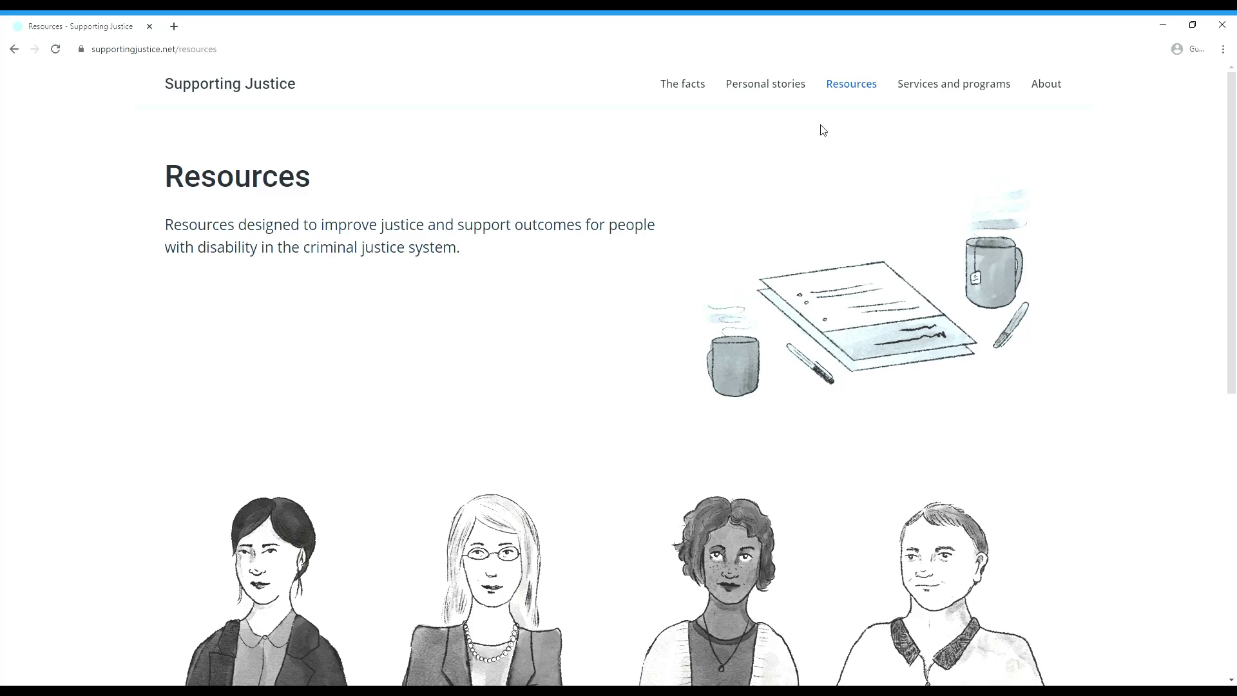
scroll(820, 133, "down", 3)
scroll(819, 133, "down", 1)
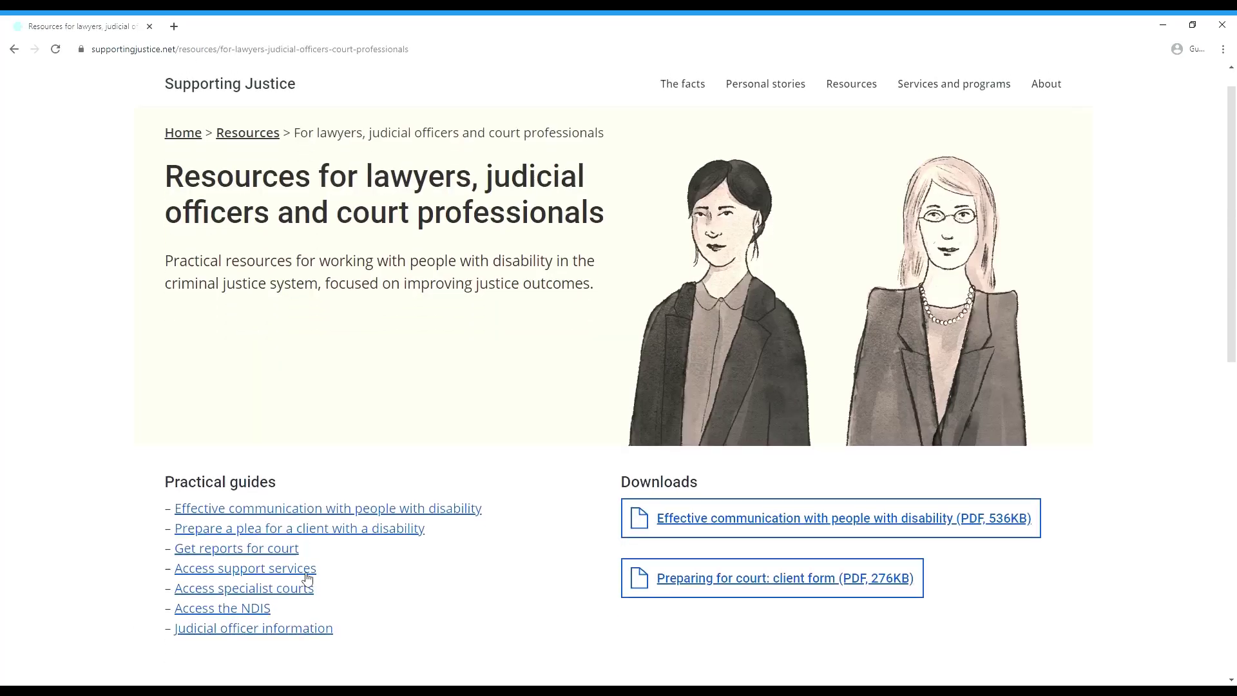
scroll(302, 576, "down", 1)
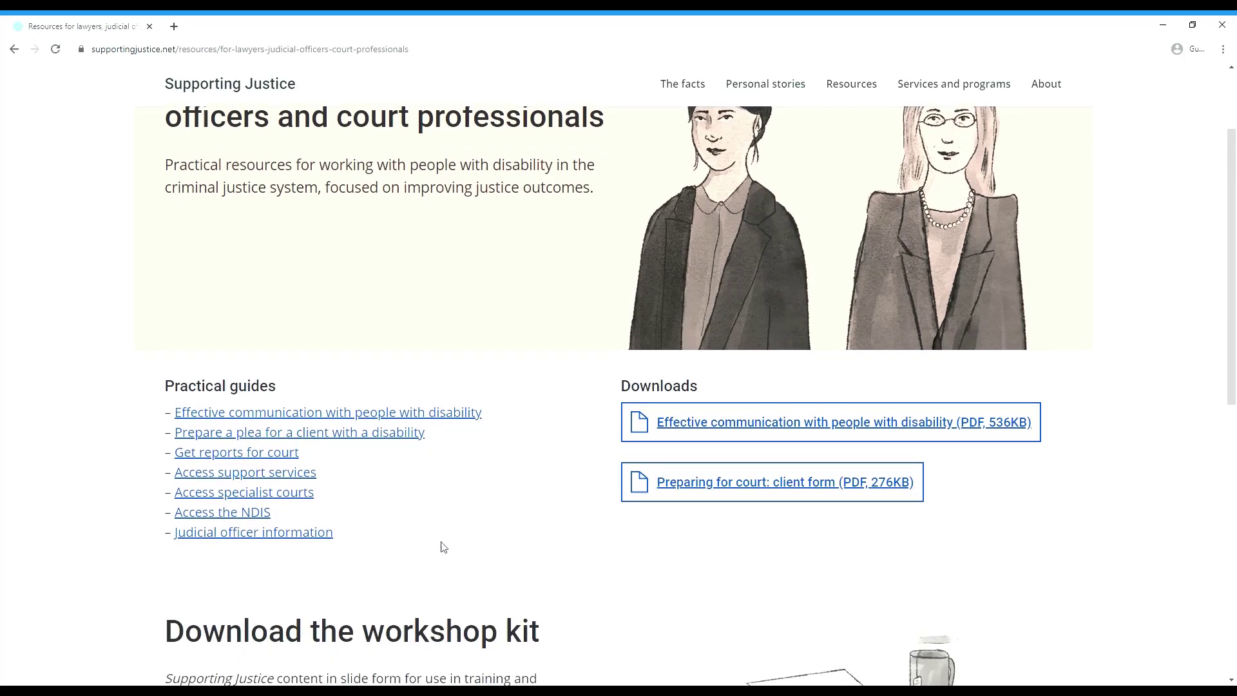
Open the Access the NDIS guide showing its eligibility criteria and topic overview.
left_click(246, 515)
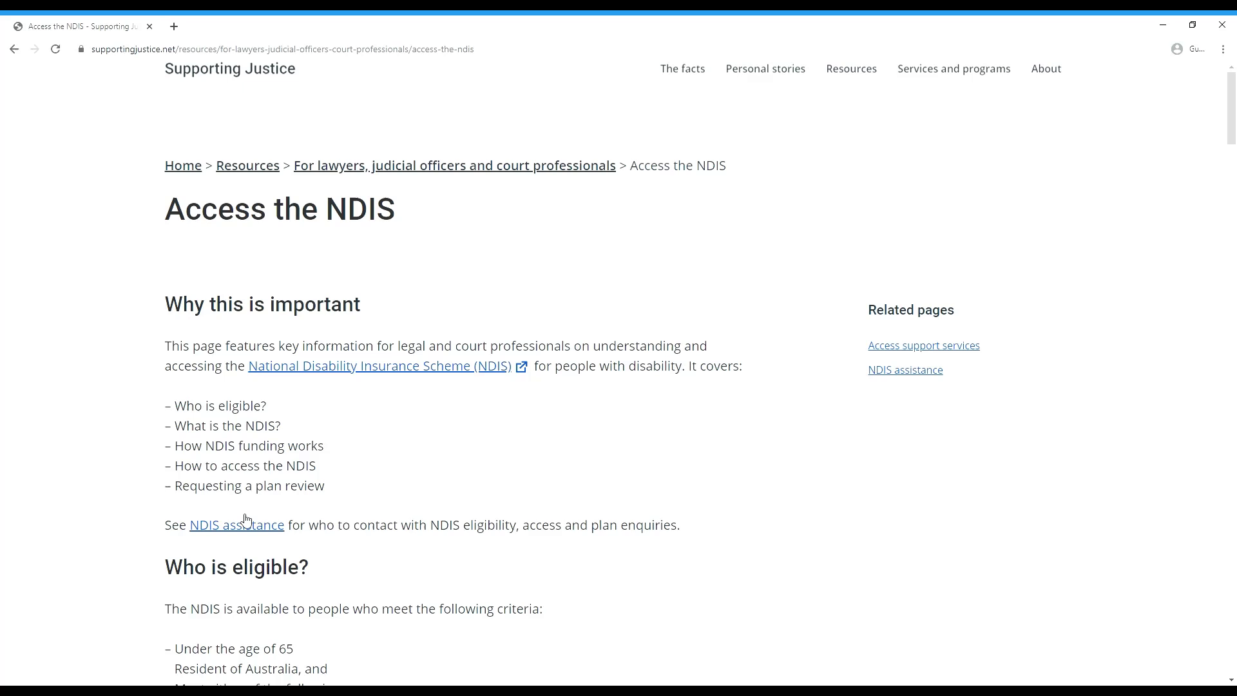
scroll(253, 433, "down", 1)
scroll(252, 434, "down", 2)
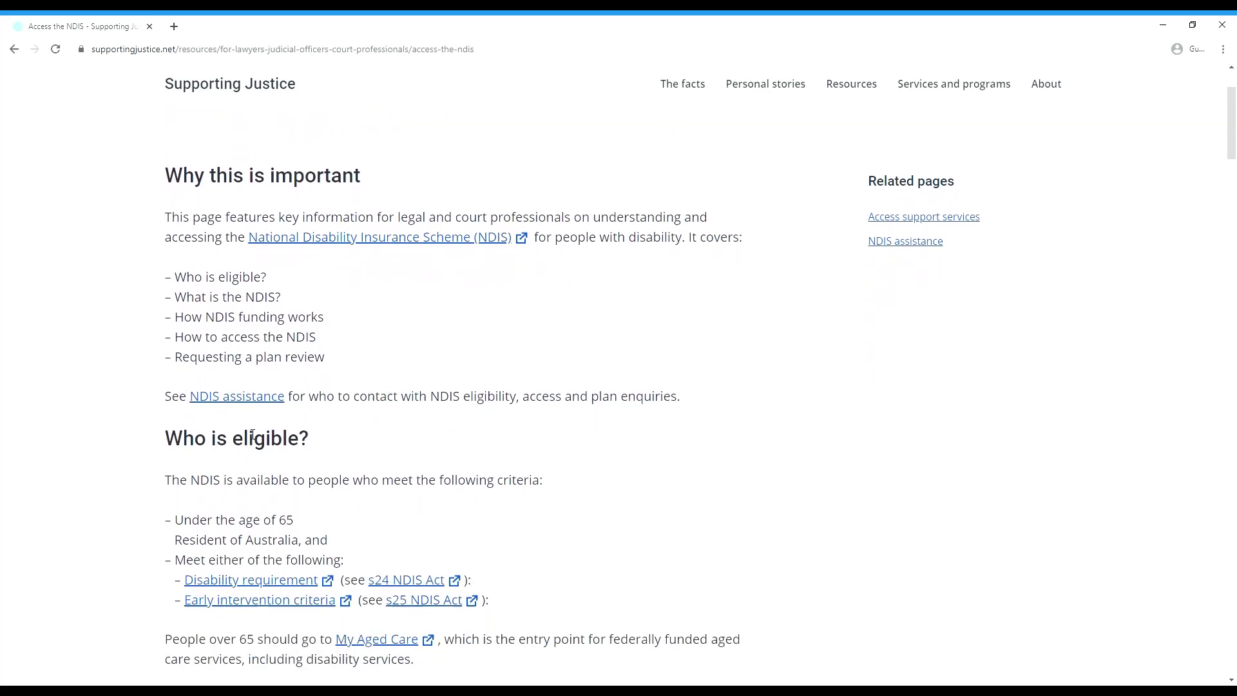
scroll(253, 433, "down", 1)
scroll(251, 433, "down", 1)
scroll(253, 434, "down", 1)
scroll(252, 435, "up", 2)
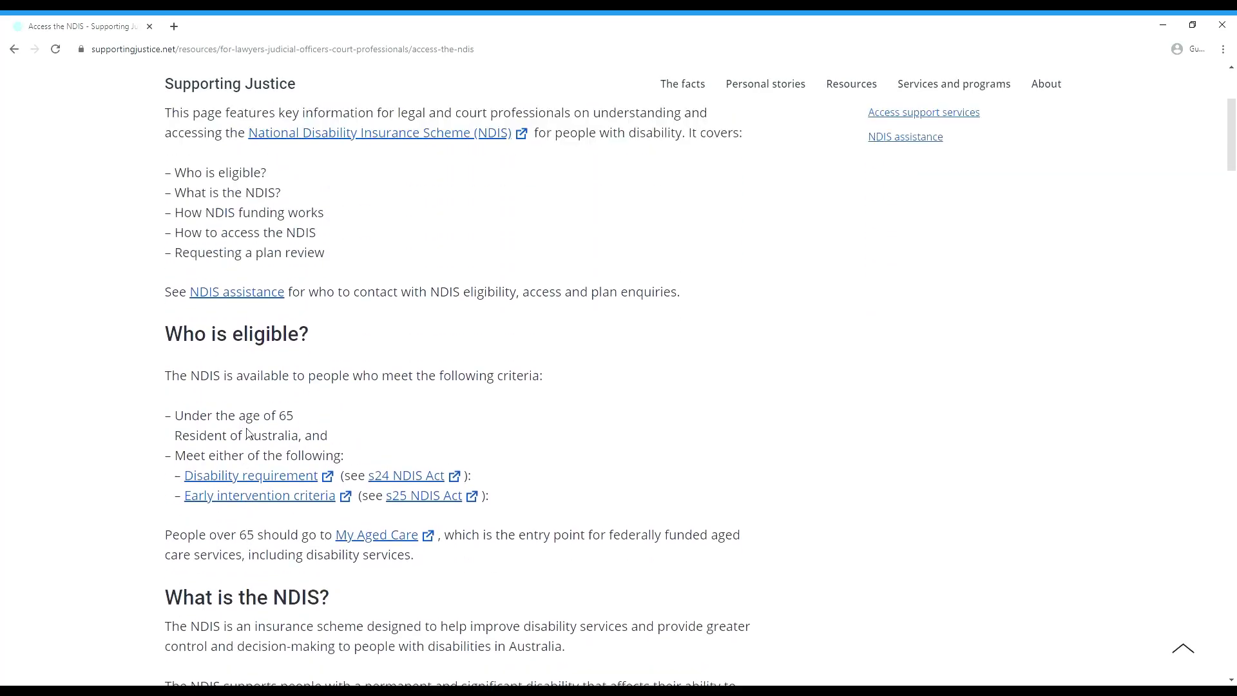
scroll(253, 434, "up", 1)
scroll(252, 435, "up", 1)
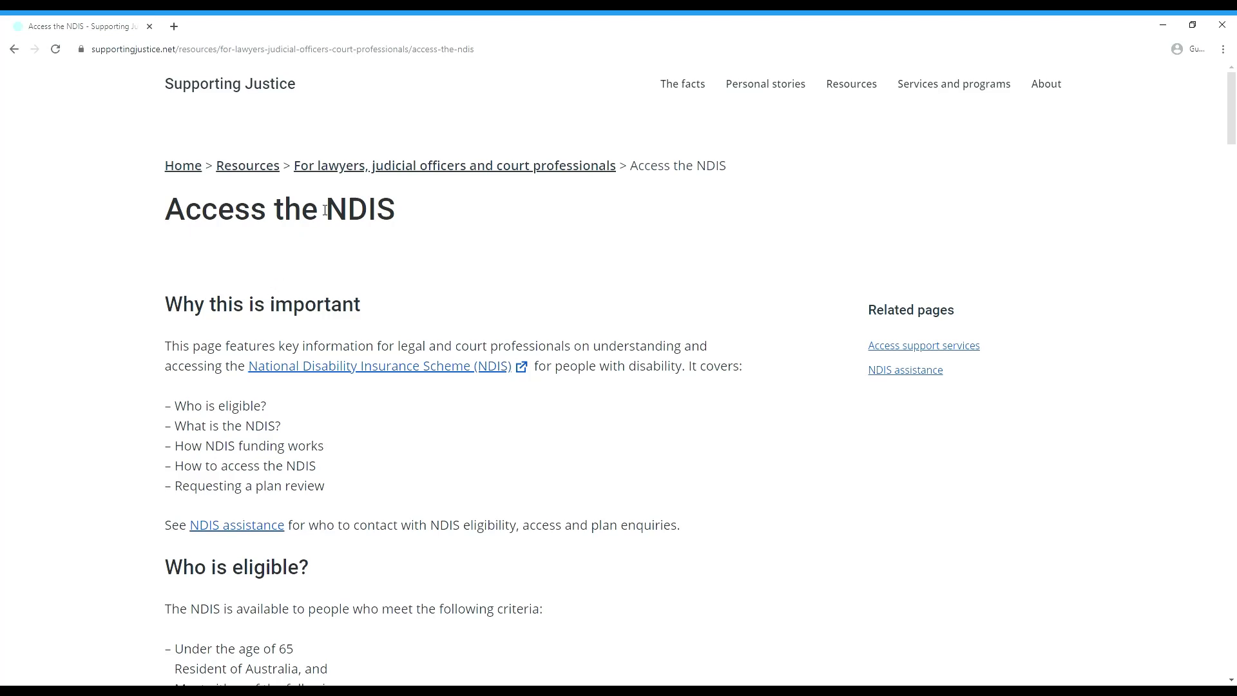
Go to the lawyers and court professionals resources and review the workshop kit download.
left_click(345, 174)
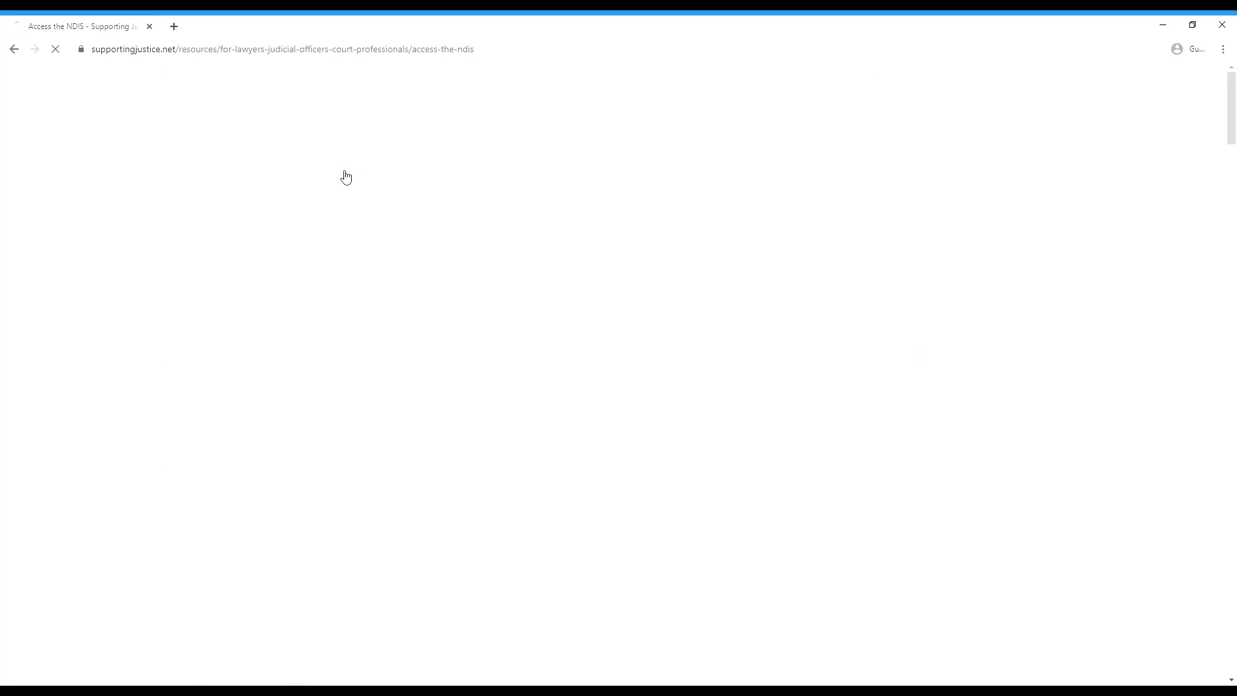
scroll(341, 181, "down", 5)
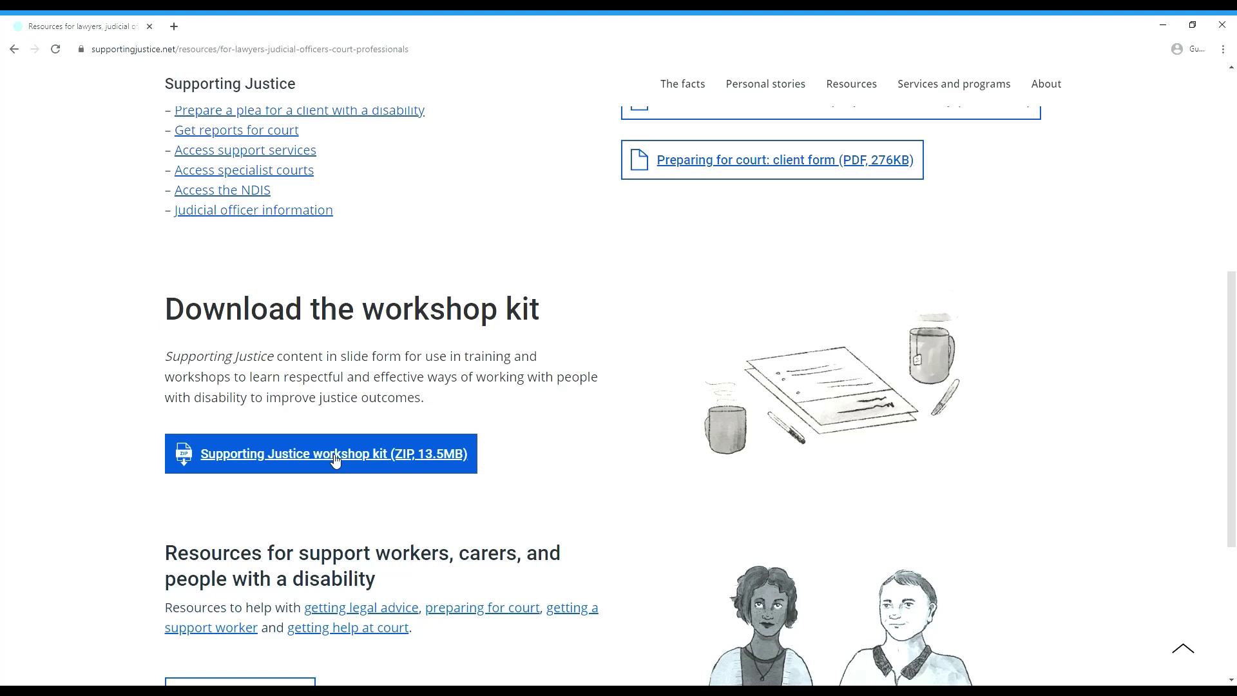
scroll(336, 460, "up", 4)
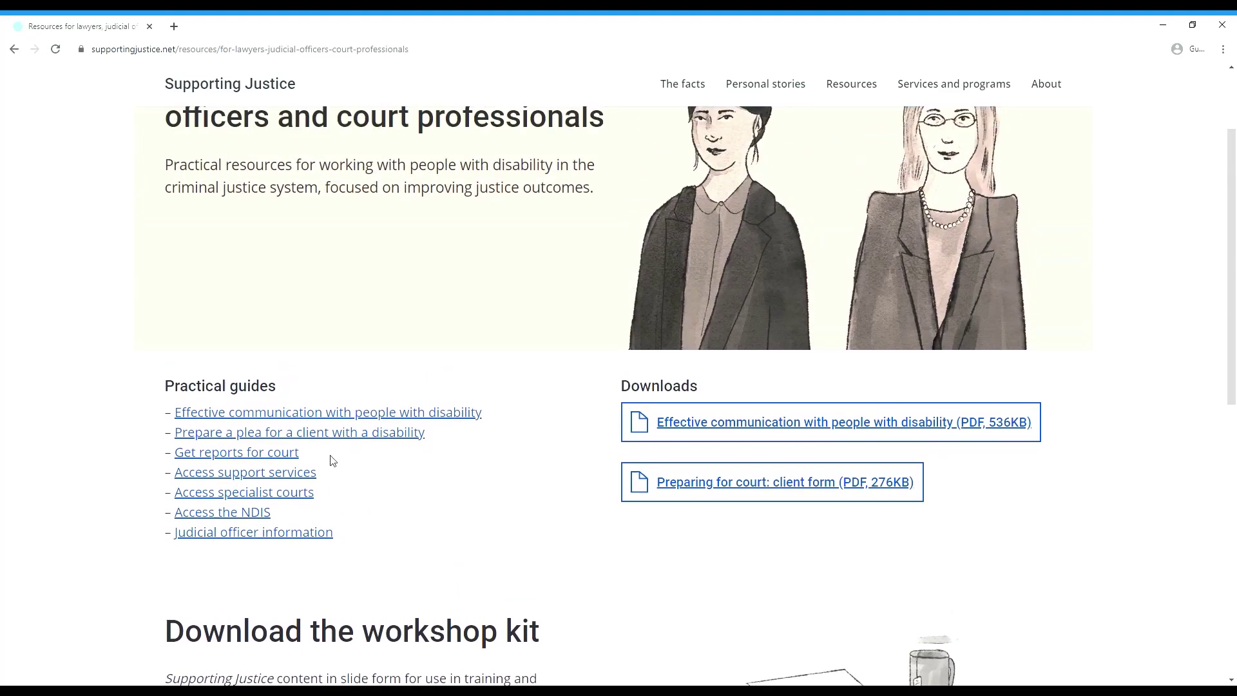
scroll(331, 454, "up", 3)
Return to the main Resources overview to reach the Prepare for court guide.
left_click(849, 85)
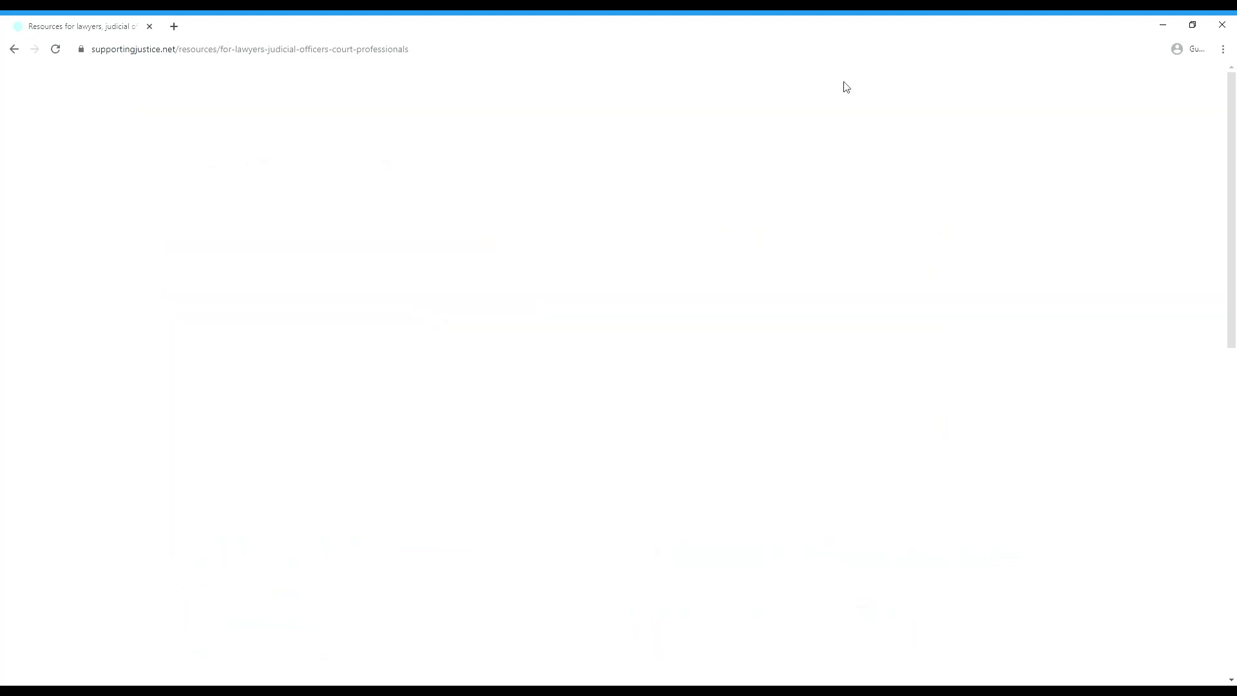
scroll(675, 334, "down", 5)
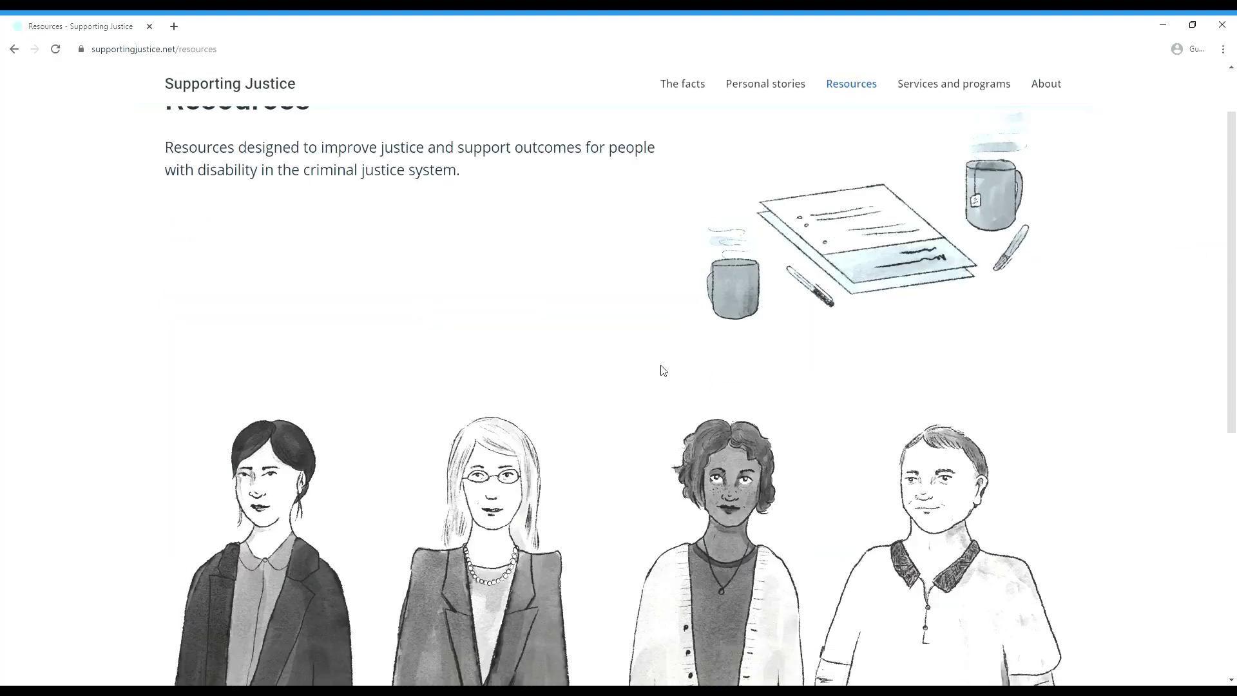
scroll(674, 368, "down", 5)
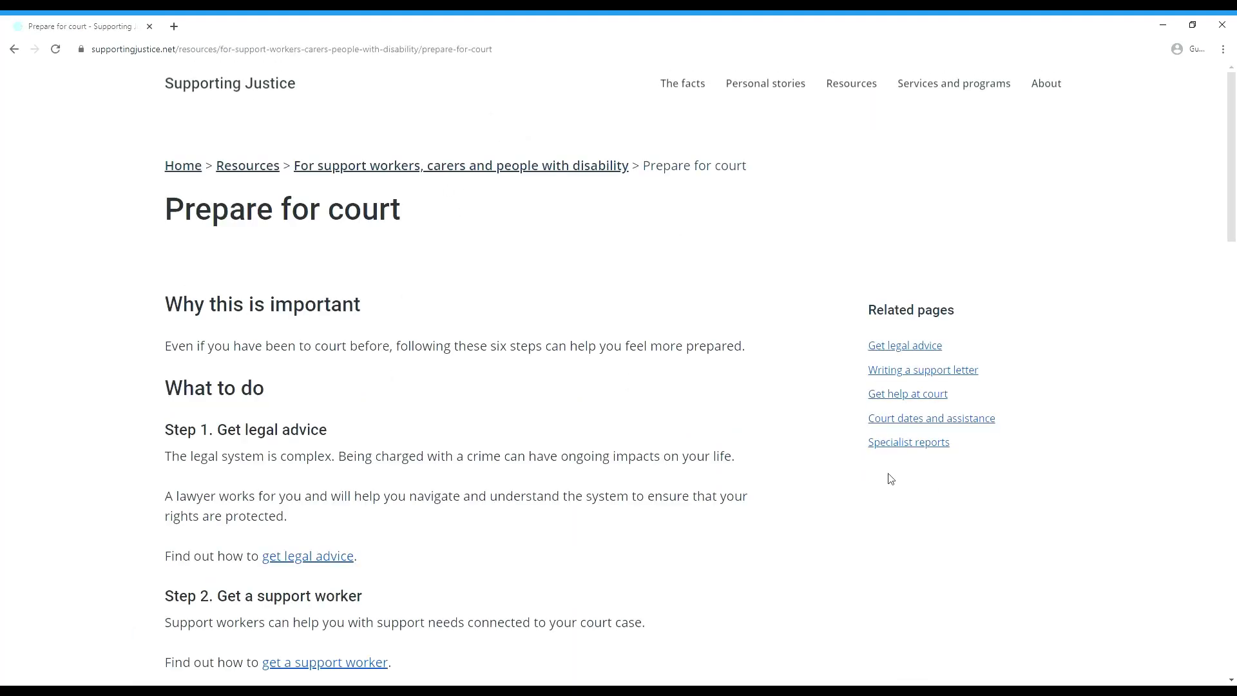
scroll(466, 366, "down", 3)
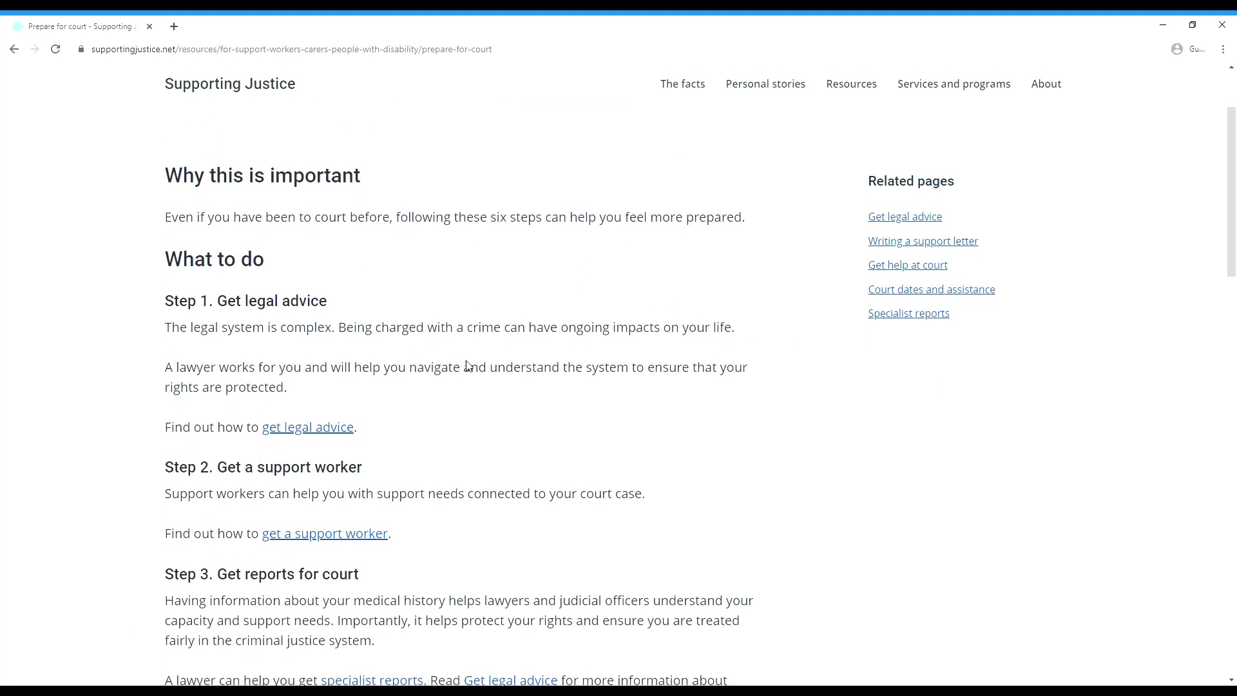
scroll(467, 365, "down", 2)
scroll(466, 366, "down", 1)
scroll(466, 366, "down", 1)
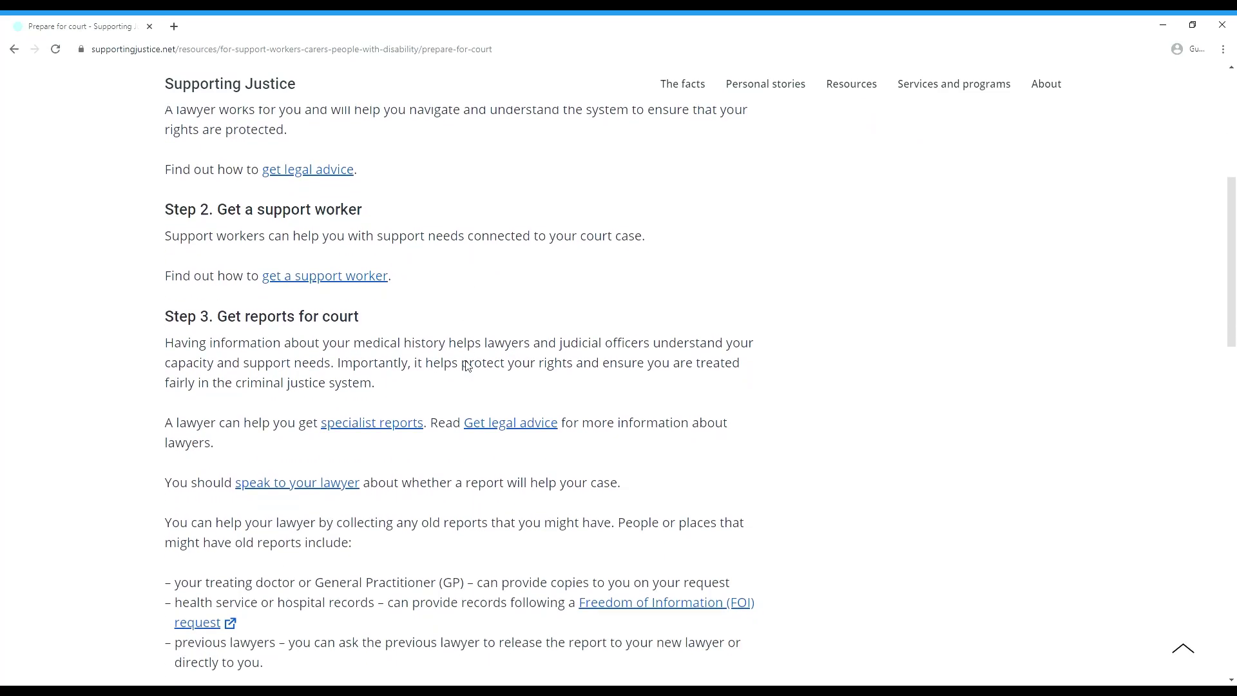
scroll(466, 365, "down", 1)
scroll(466, 366, "down", 1)
scroll(471, 366, "down", 1)
scroll(470, 366, "down", 1)
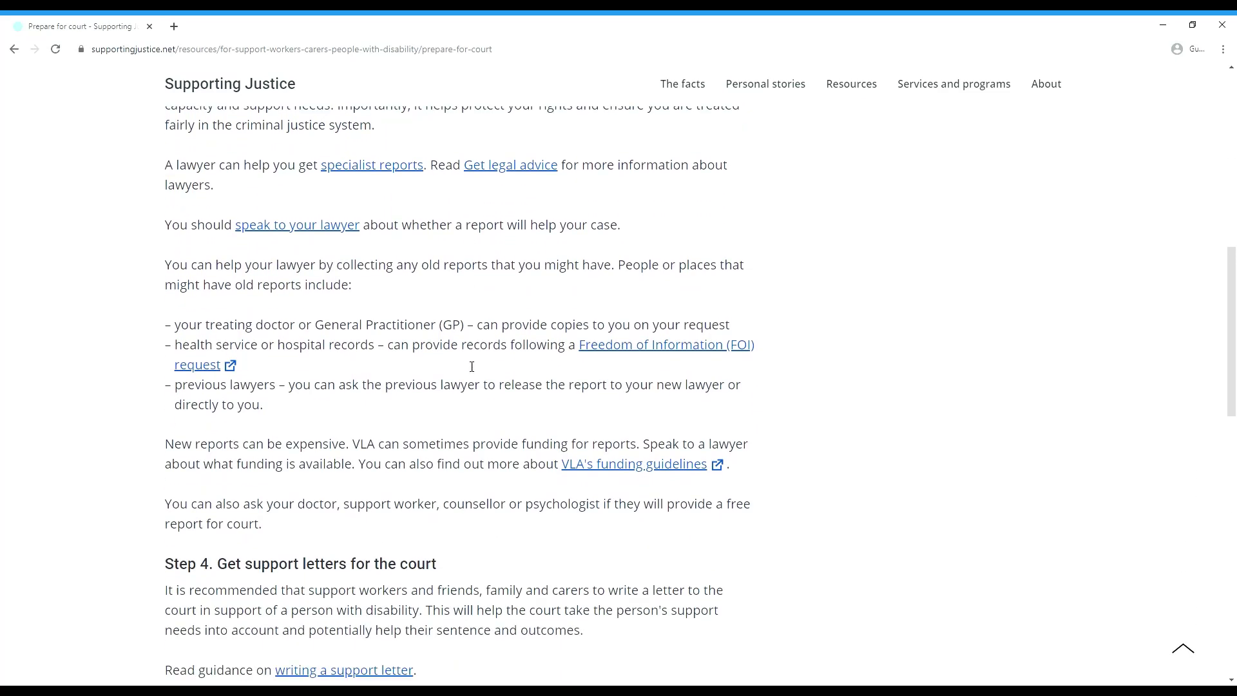
scroll(471, 365, "down", 1)
scroll(471, 365, "down", 1)
scroll(471, 366, "down", 1)
scroll(471, 365, "down", 1)
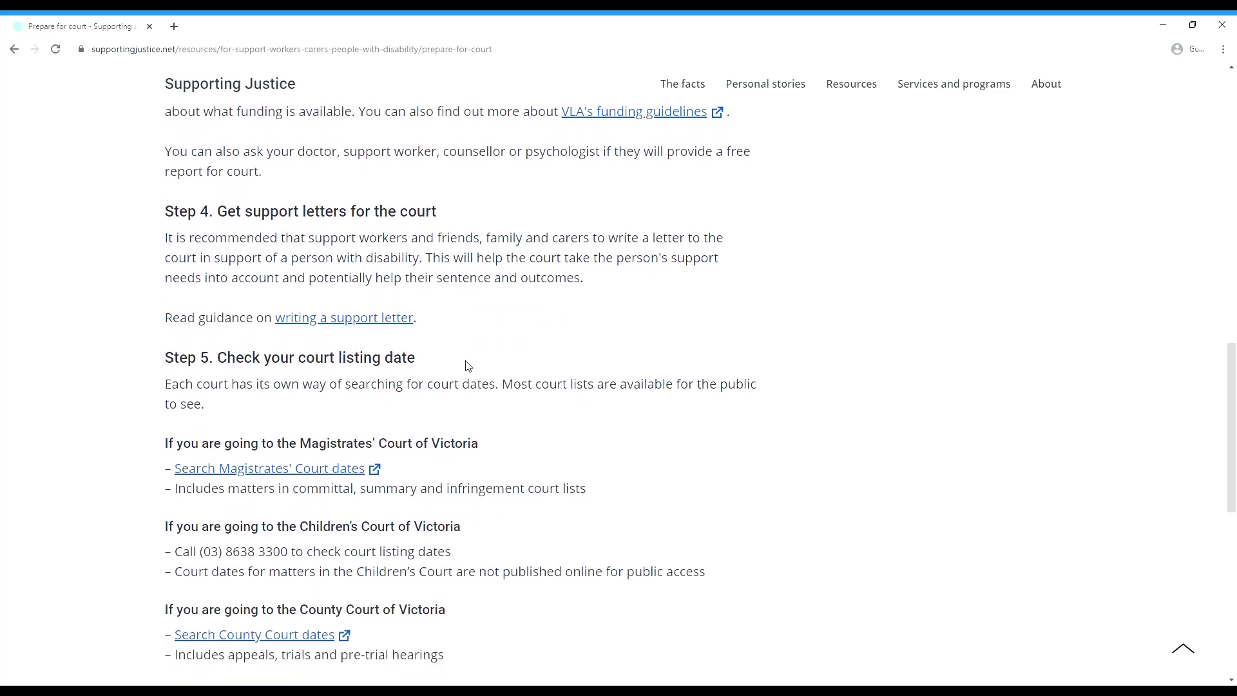
scroll(470, 365, "down", 1)
scroll(470, 366, "down", 1)
scroll(467, 365, "up", 3)
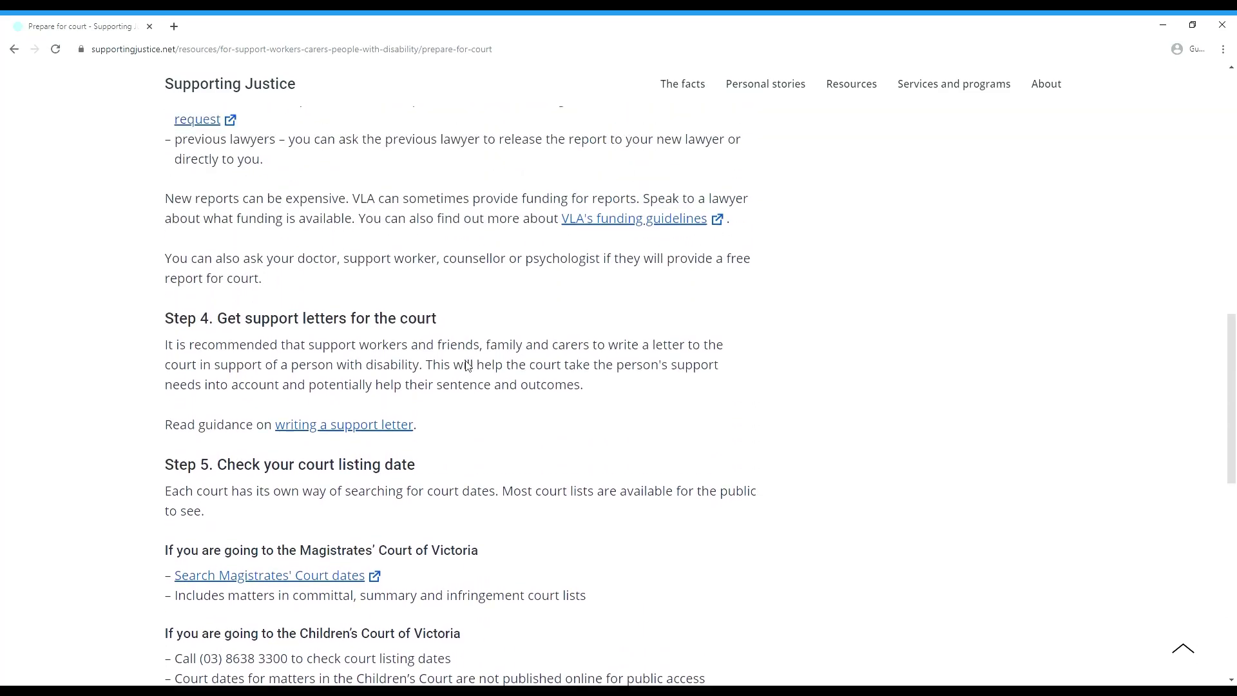
scroll(467, 365, "up", 2)
scroll(467, 366, "up", 2)
scroll(467, 365, "up", 2)
scroll(464, 365, "up", 1)
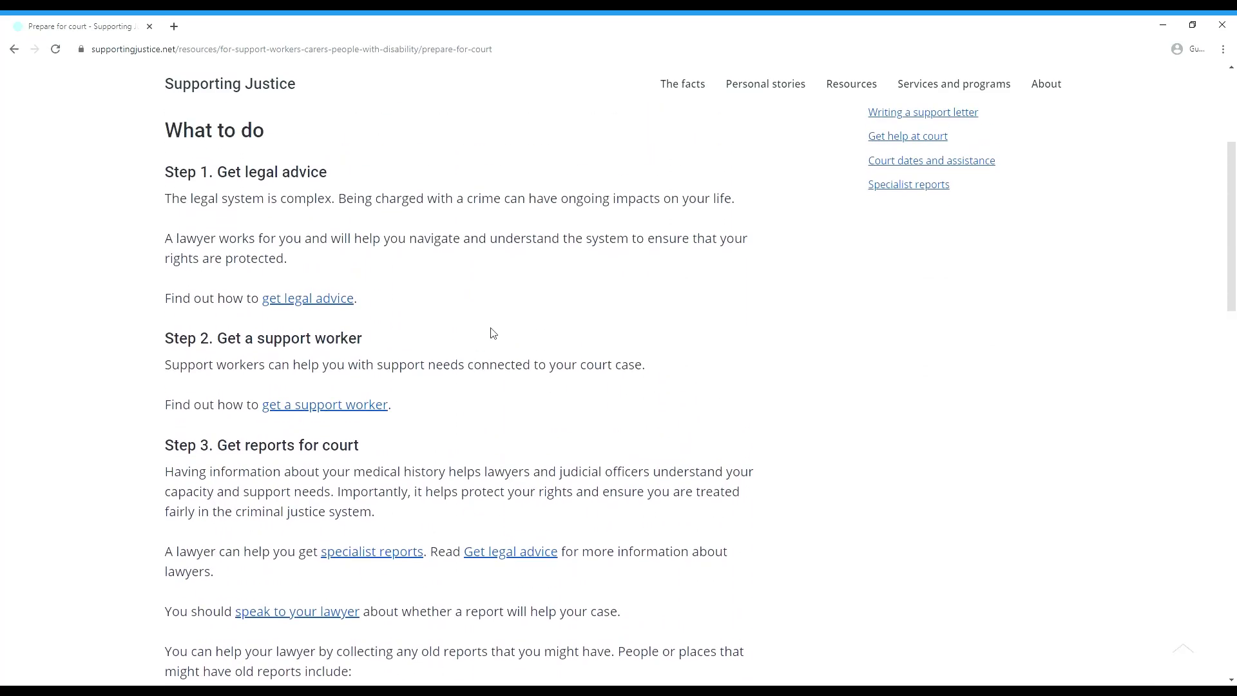
Browse Services and programs through the Ask Izzy and Clickability directories, then return to its top.
left_click(953, 75)
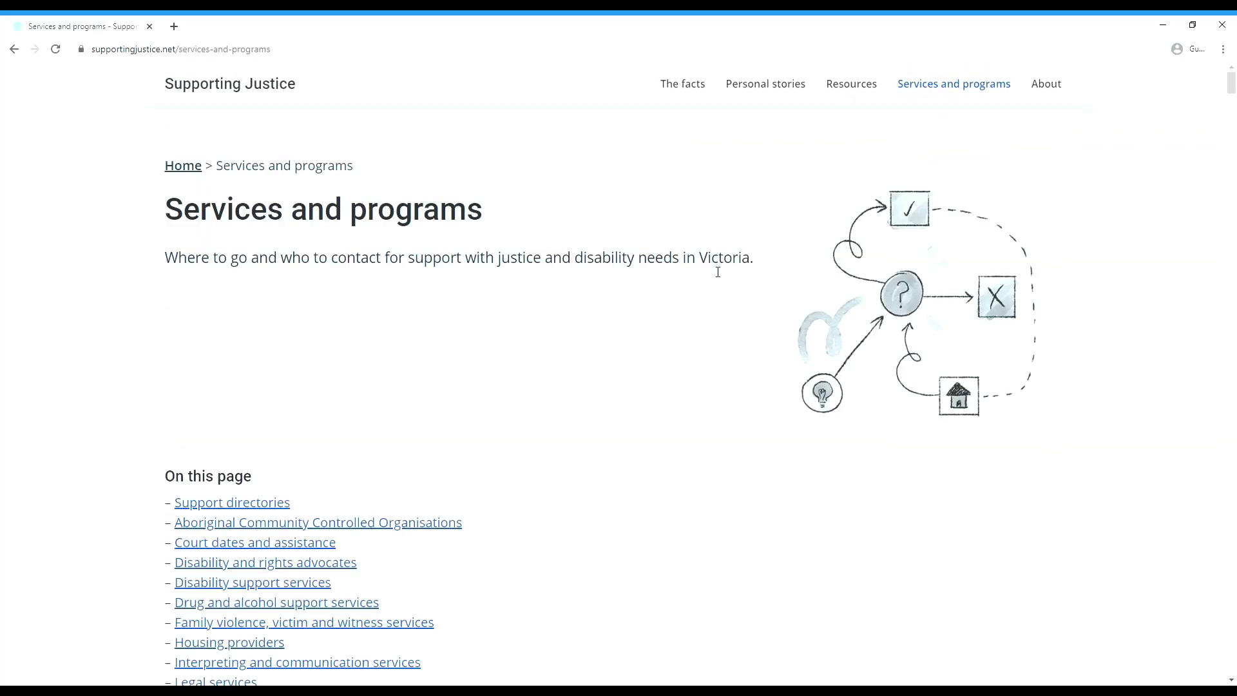
scroll(663, 312, "down", 2)
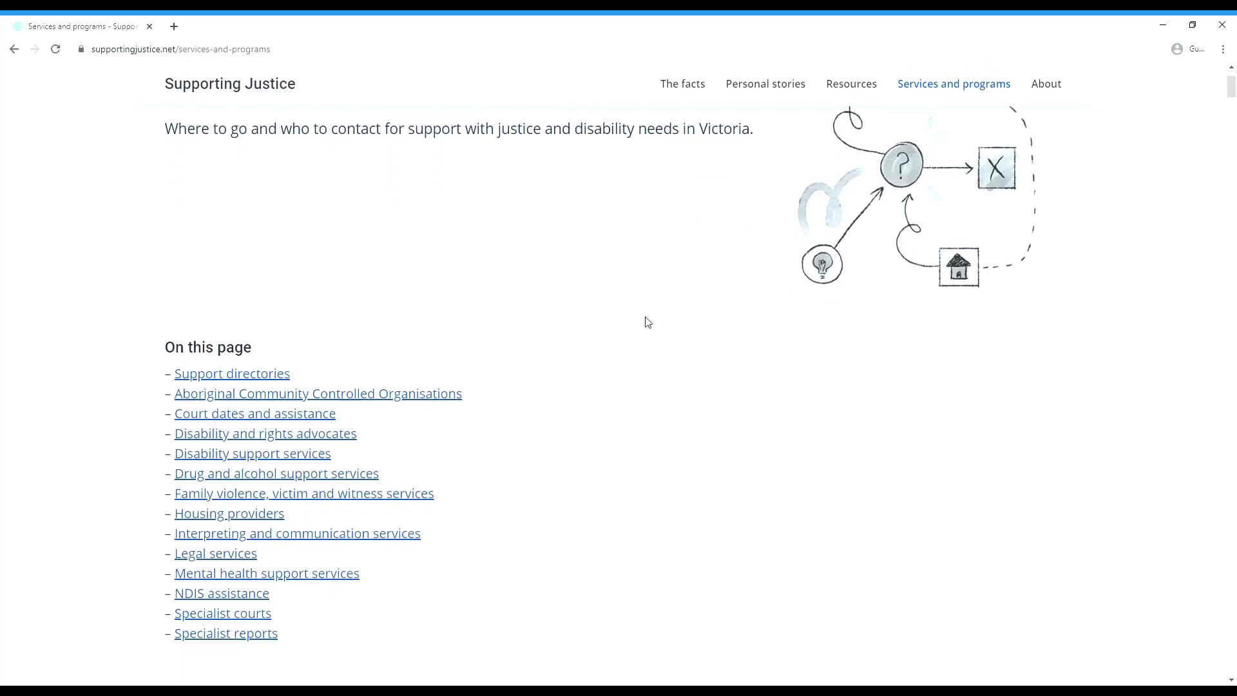
scroll(589, 333, "down", 3)
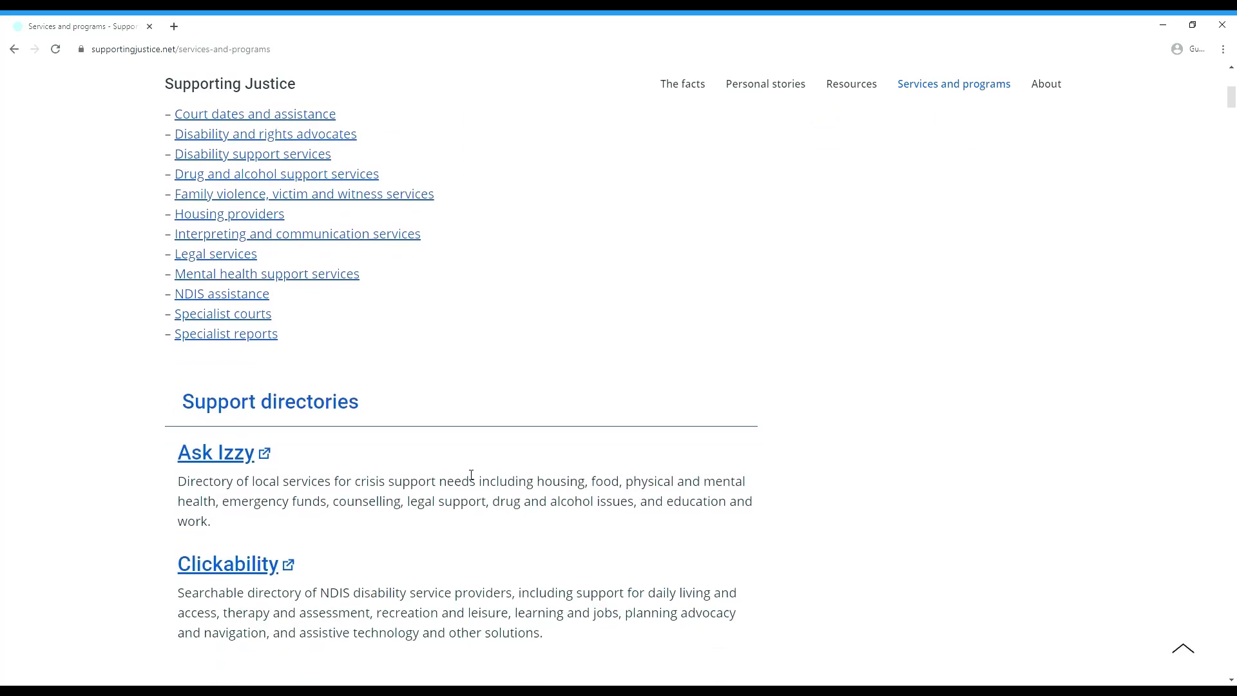
scroll(473, 454, "down", 2)
scroll(459, 478, "down", 1)
scroll(458, 477, "down", 1)
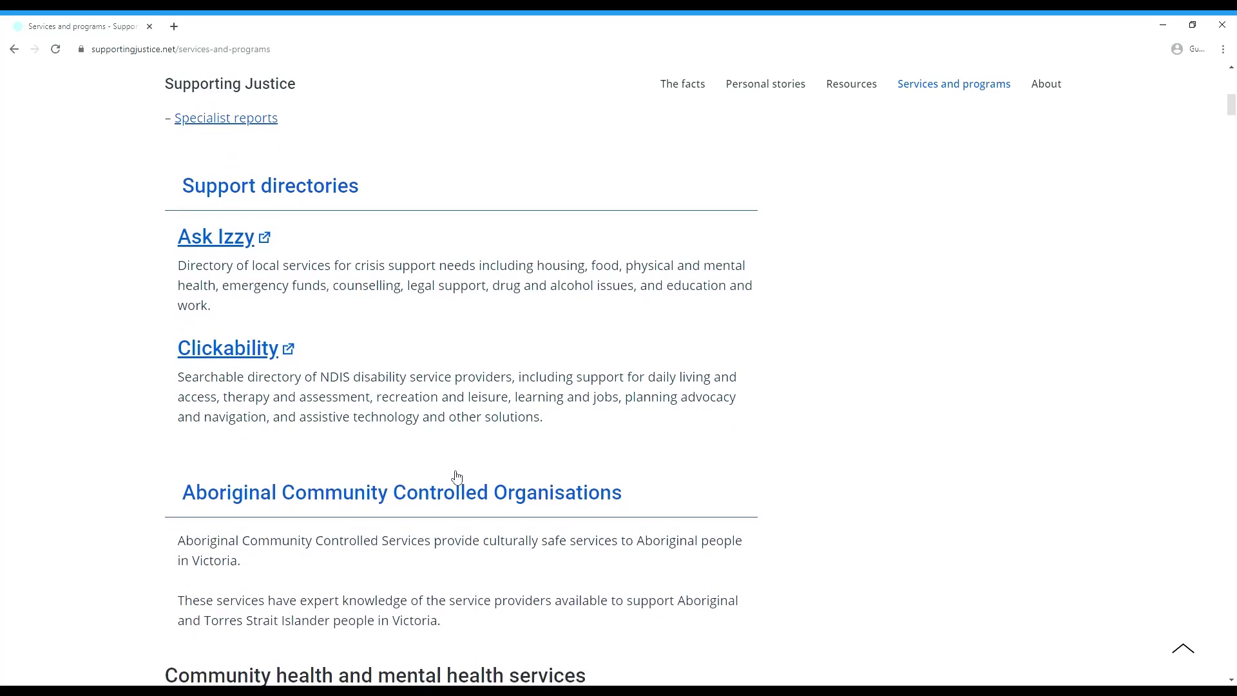
scroll(458, 478, "down", 1)
scroll(459, 478, "down", 1)
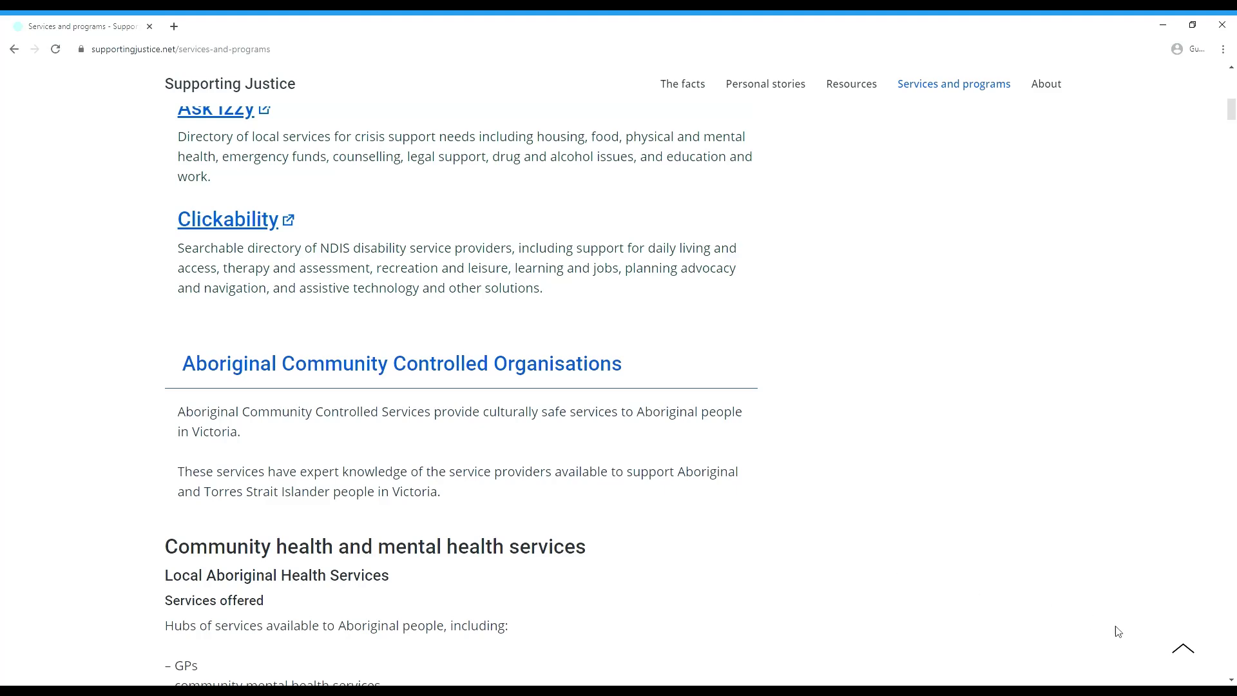
left_click(1183, 649)
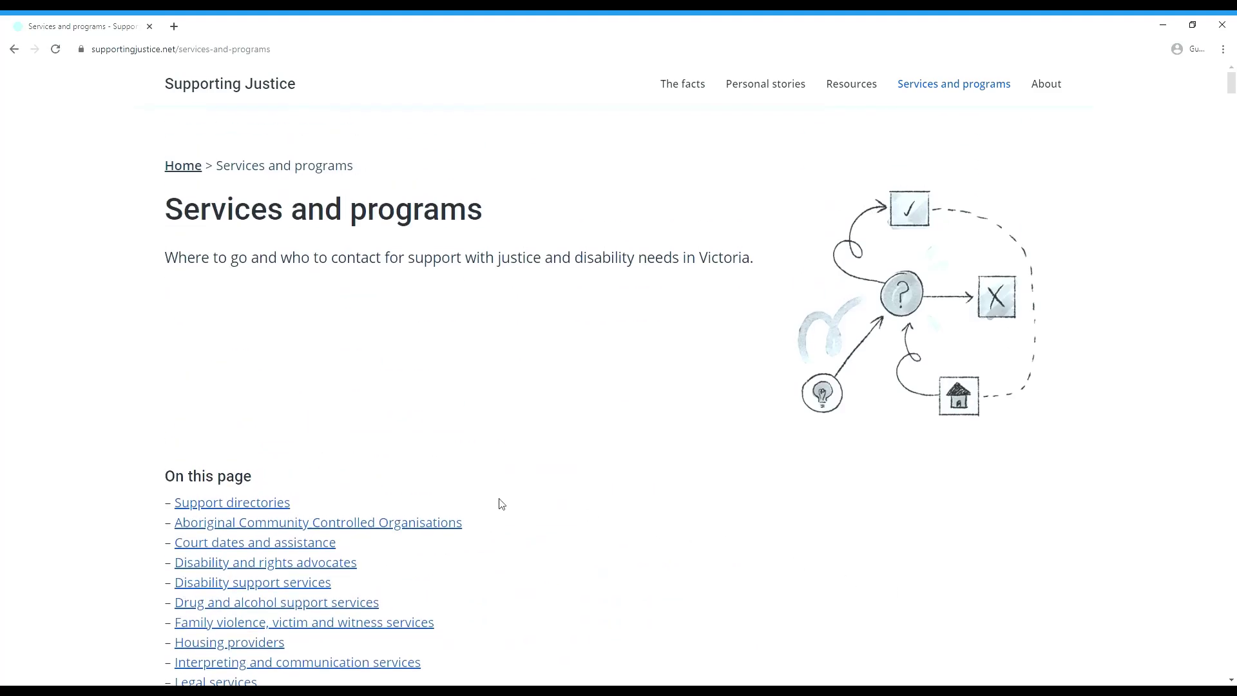
scroll(500, 502, "down", 2)
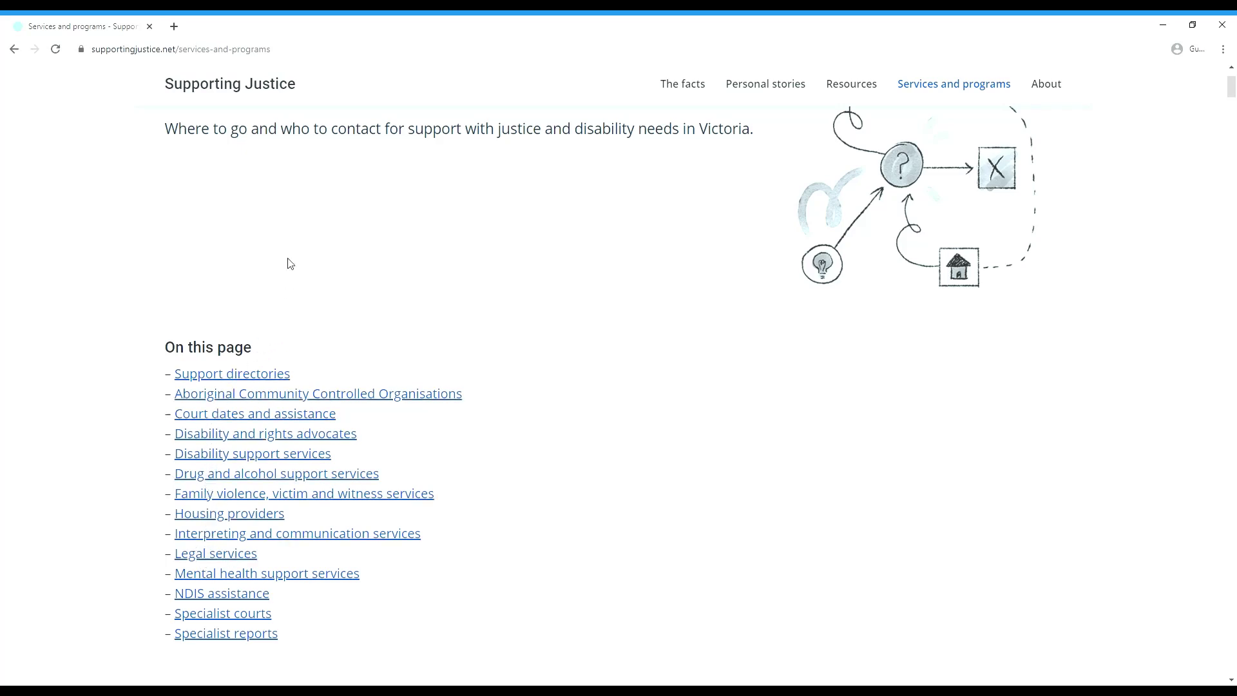
Return to the home page and view its practical resource cards and Services and programs section.
left_click(263, 87)
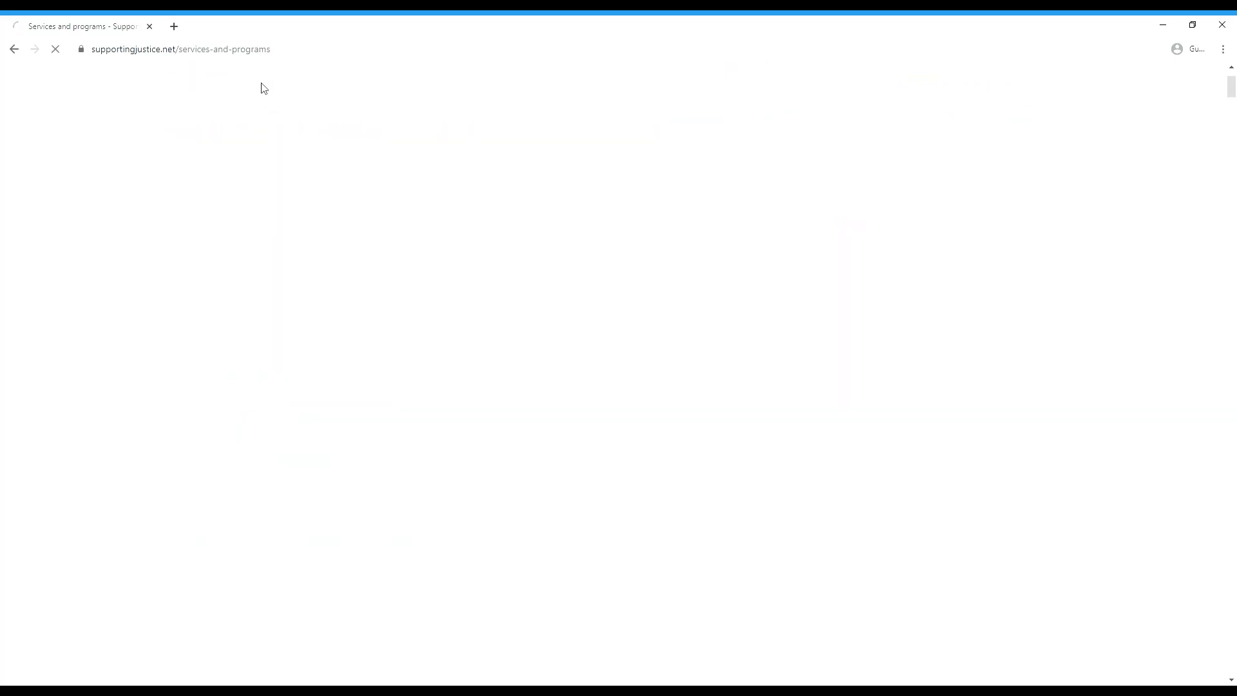
scroll(805, 271, "down", 2)
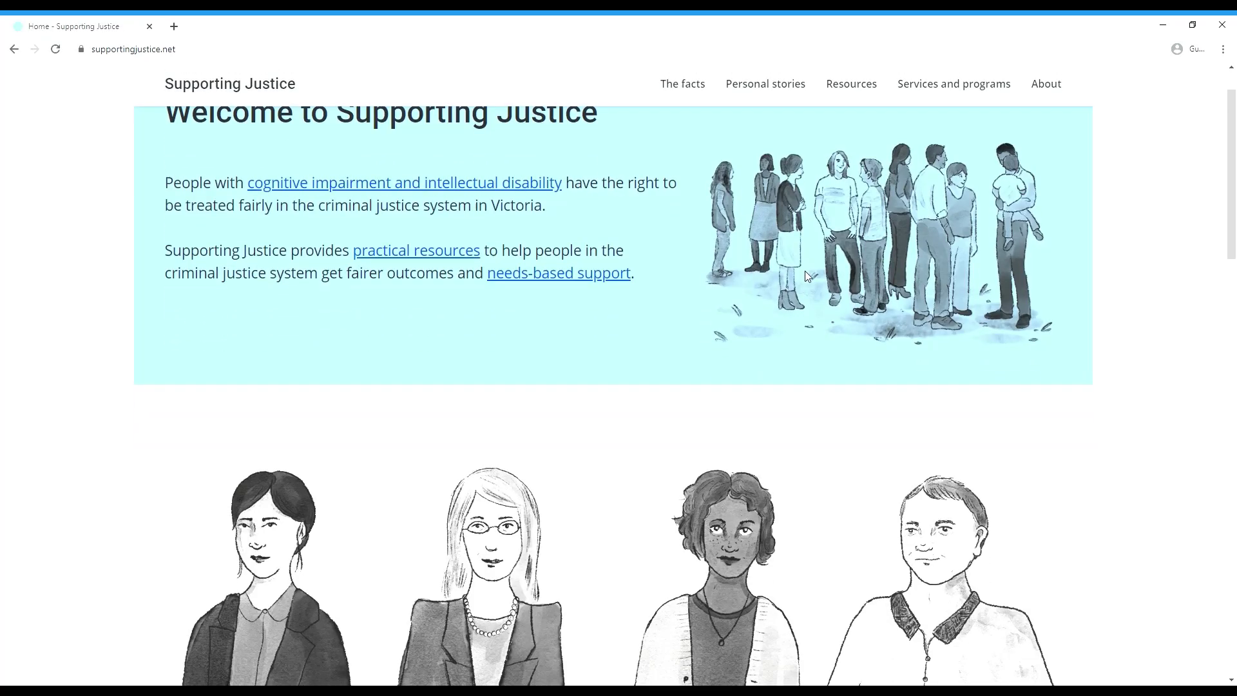
scroll(806, 272, "down", 3)
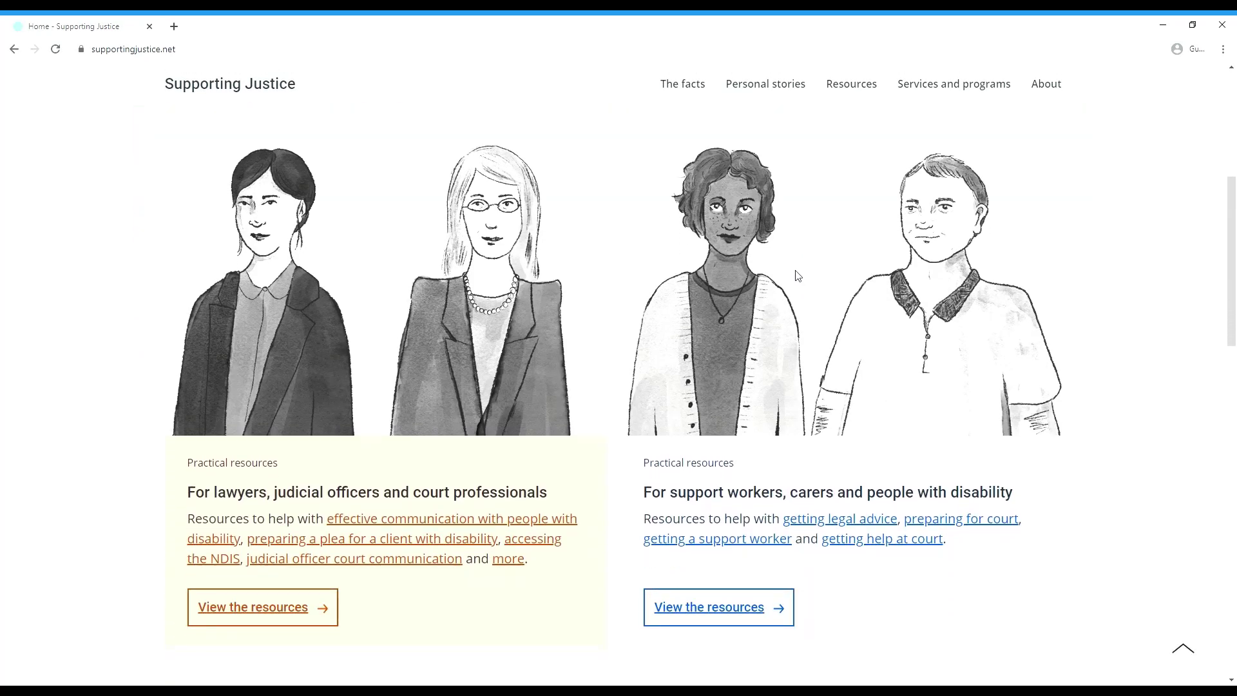
scroll(802, 274, "down", 2)
scroll(798, 275, "down", 2)
scroll(798, 275, "down", 2)
scroll(797, 275, "down", 2)
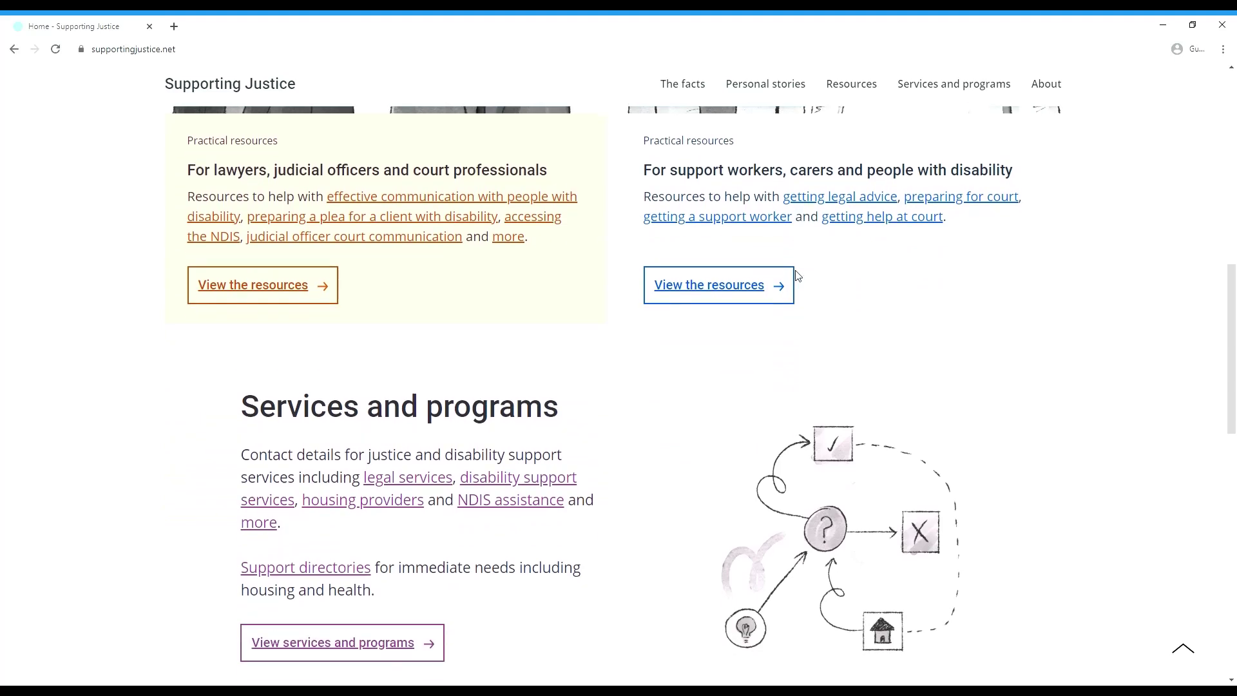